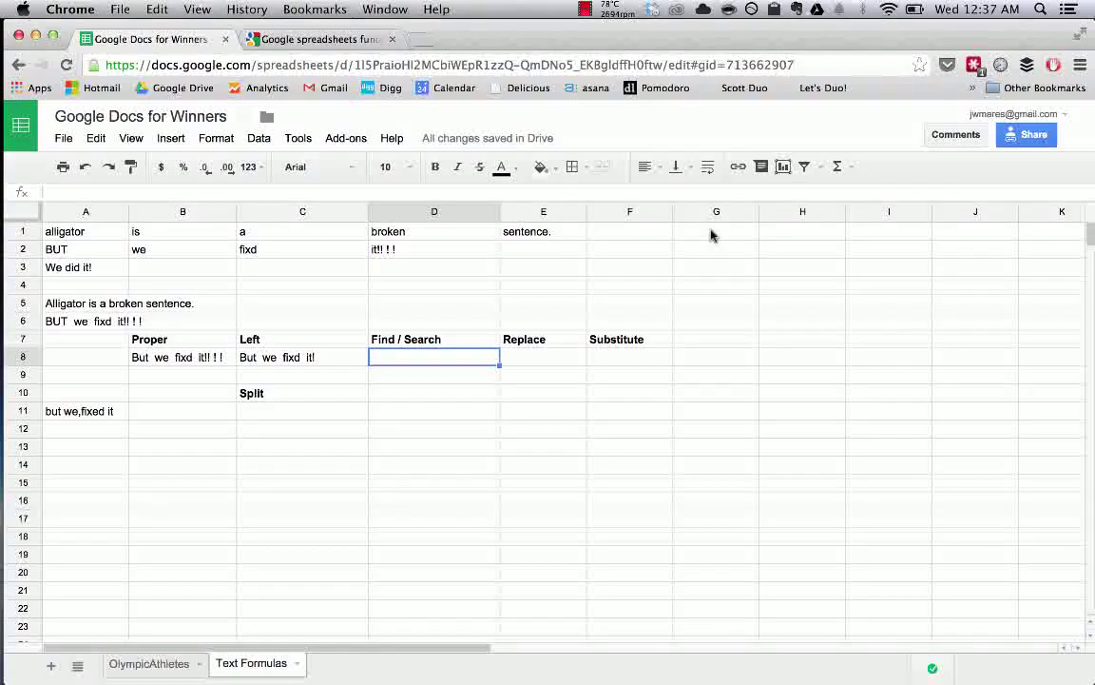
Review the LEFT, CONCATENATE and PROPER formulas behind C8, A6 and B8
click(290, 358)
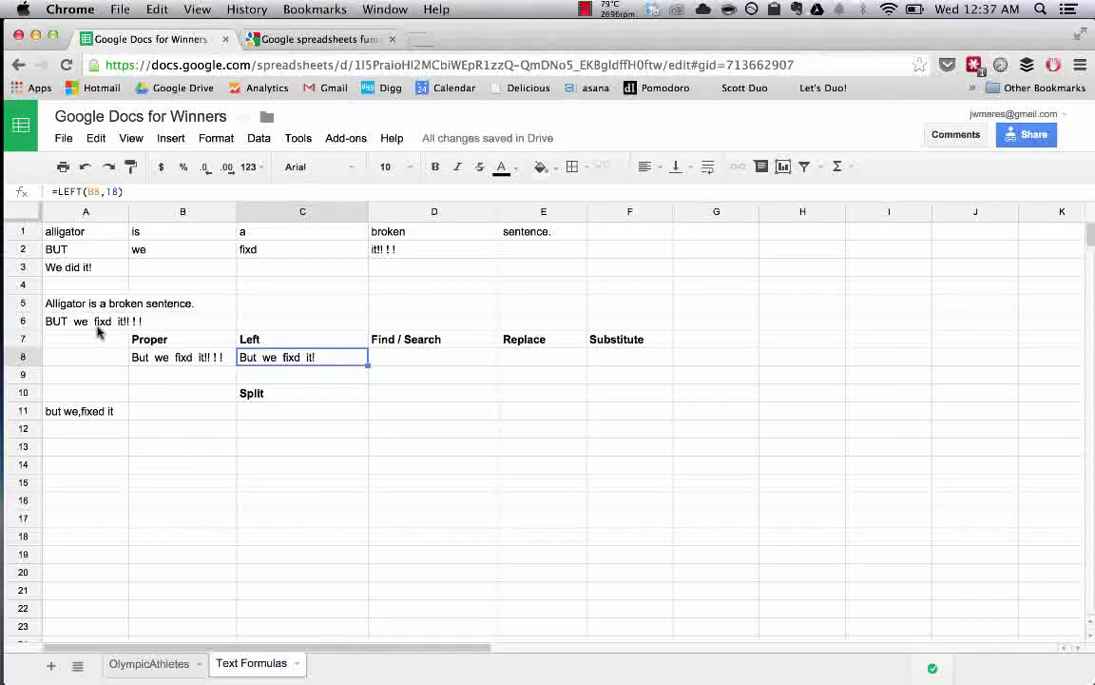
click(63, 322)
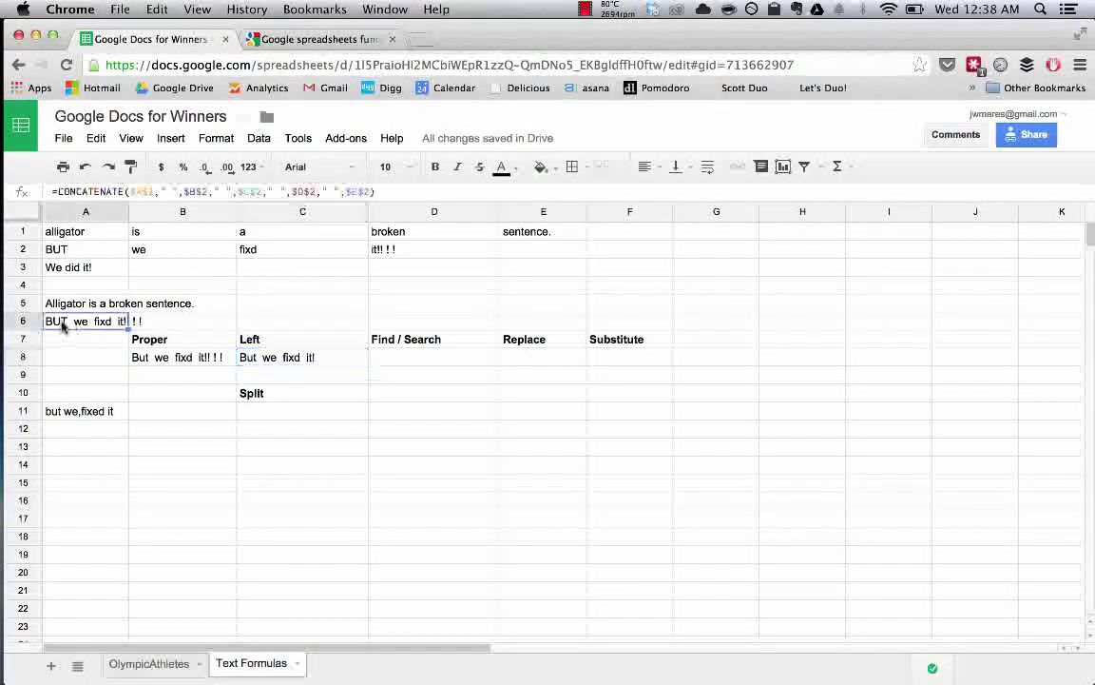
click(139, 360)
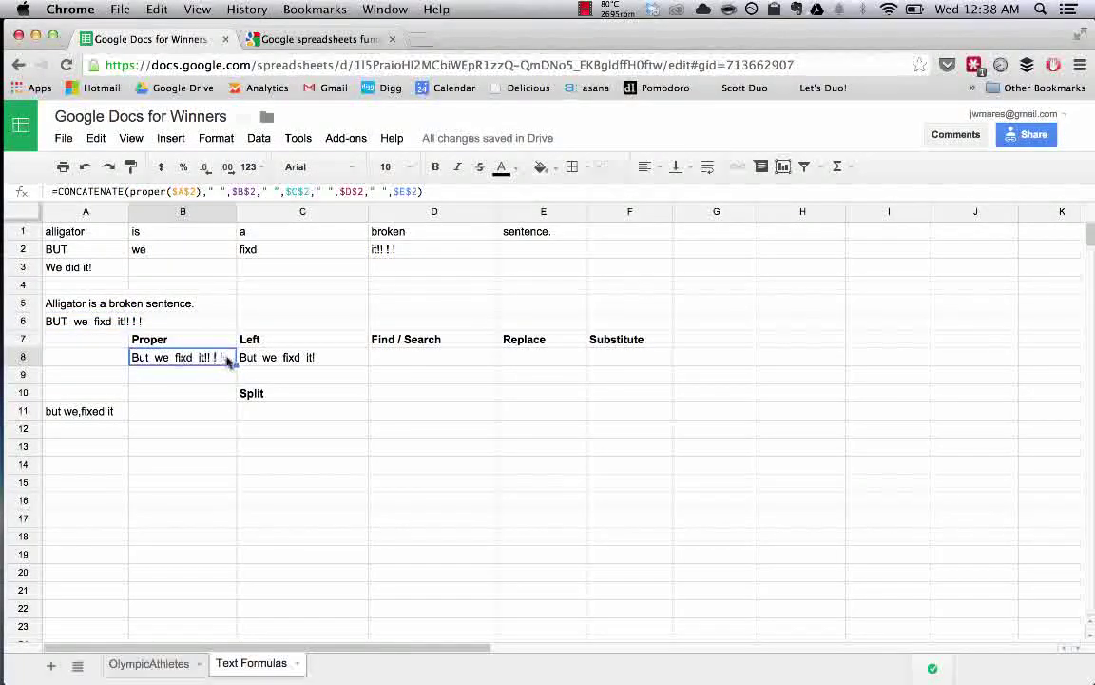
click(272, 358)
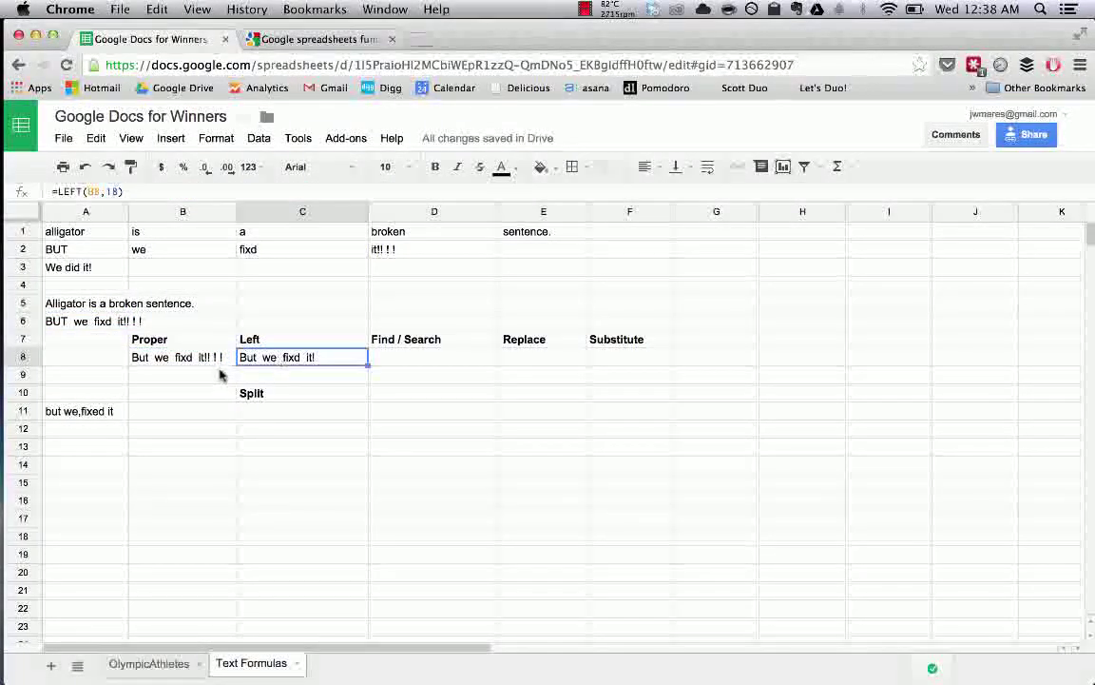
Enter =find("fixd",C8,1) in D8 under Find / Search, returning 10
click(400, 366)
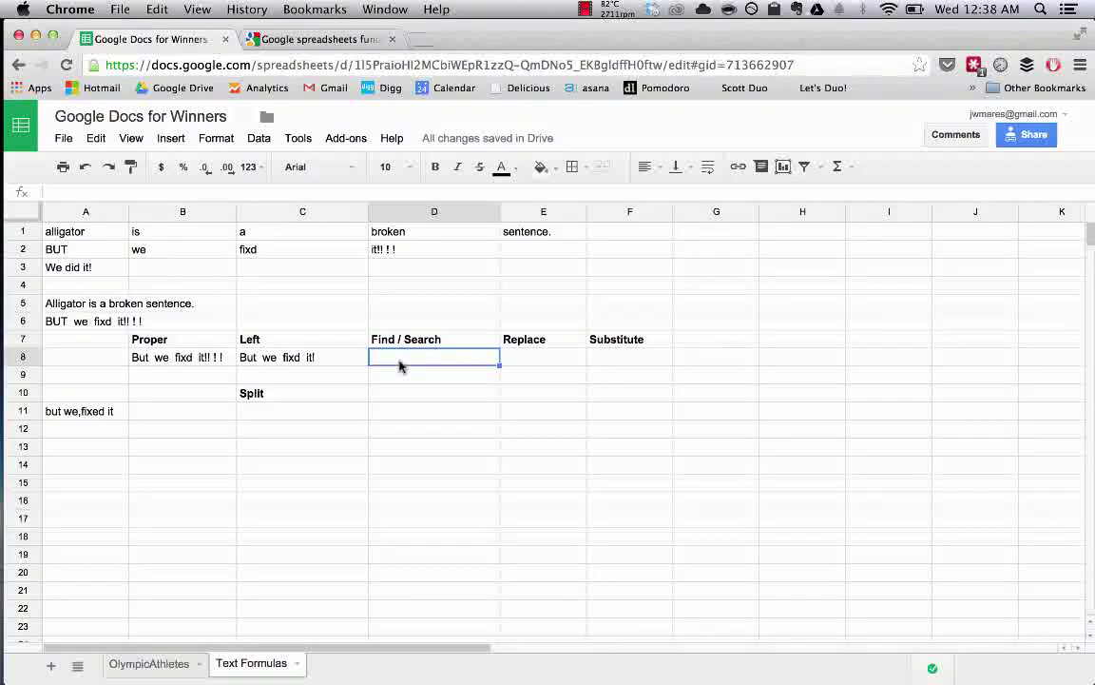
text(=find)
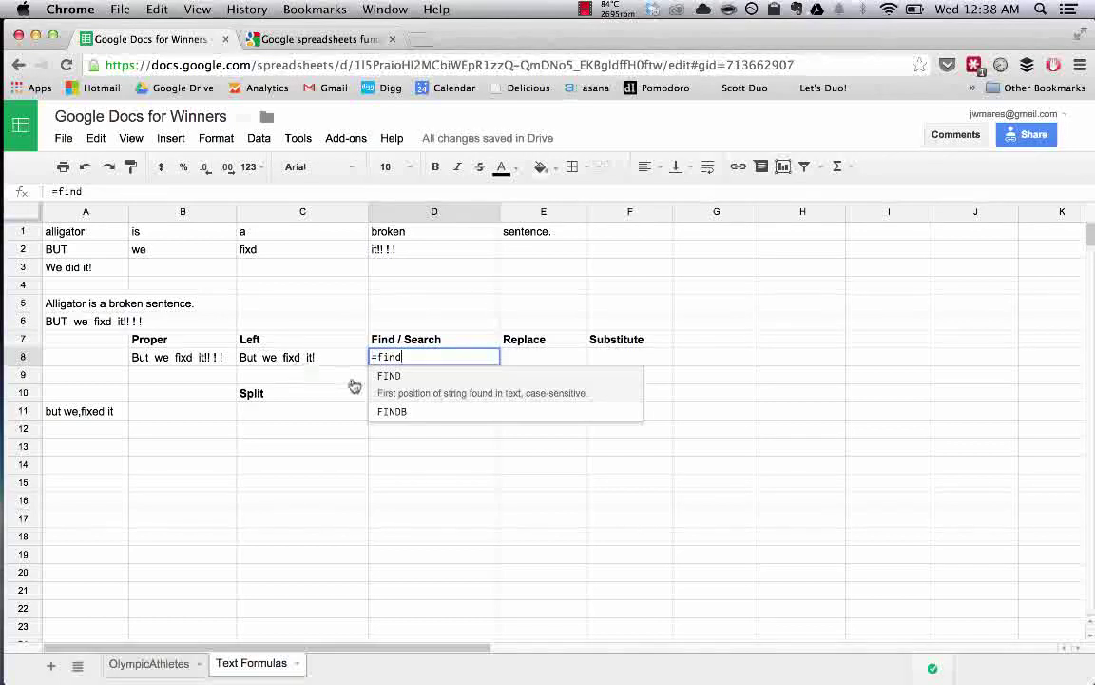
text(()
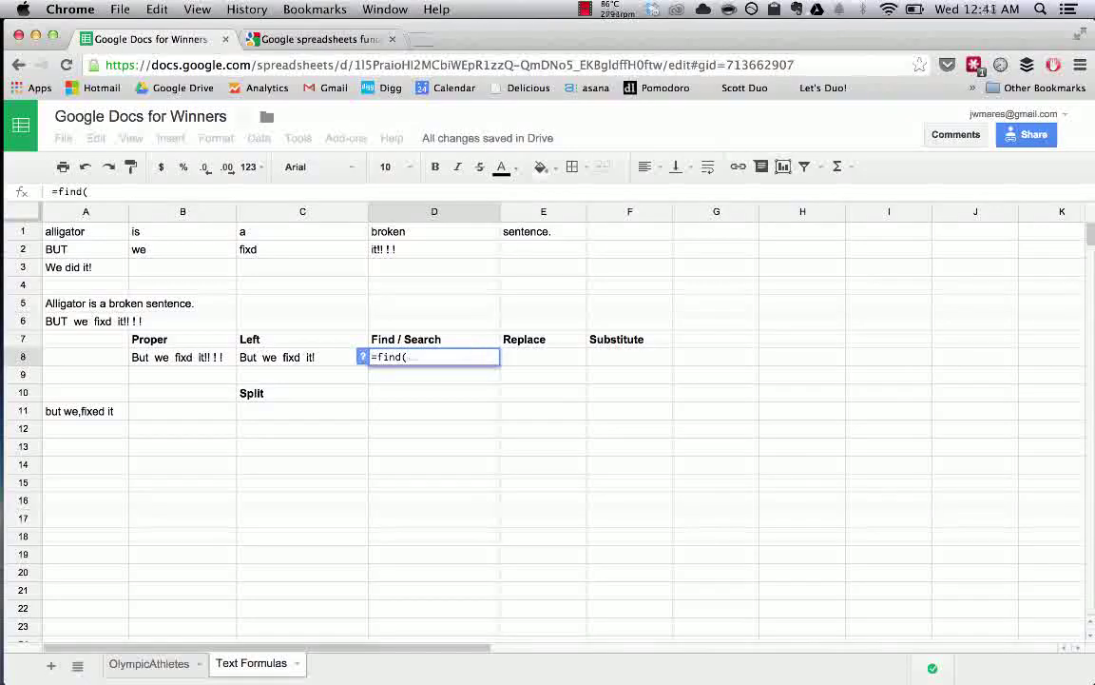
text(")
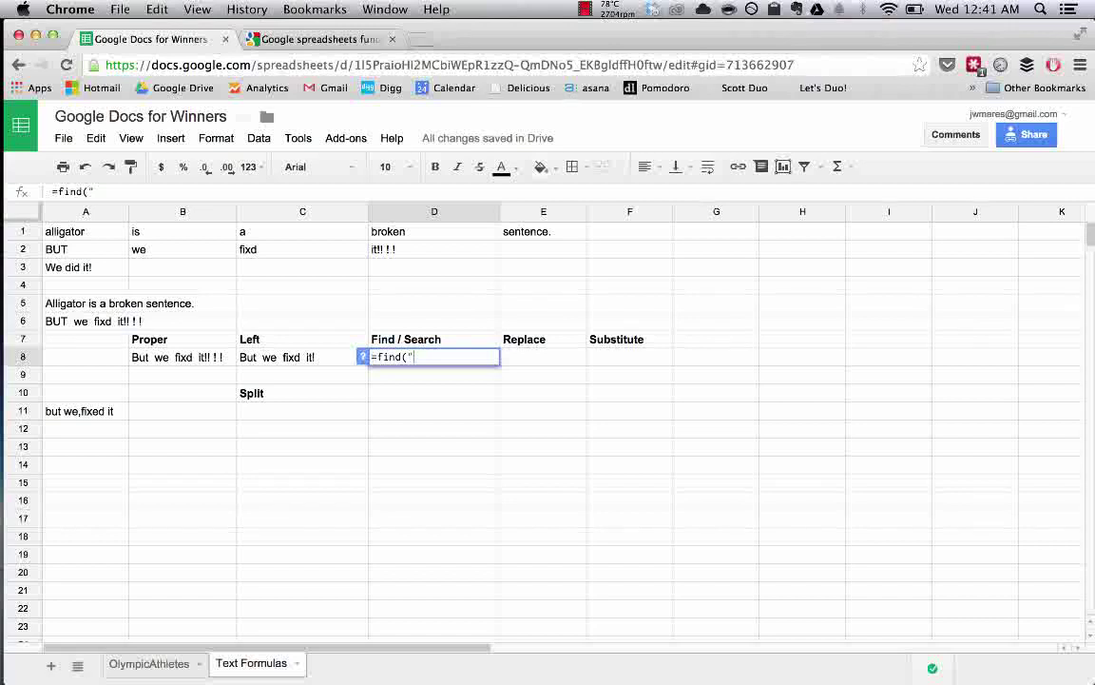
text(fixd",)
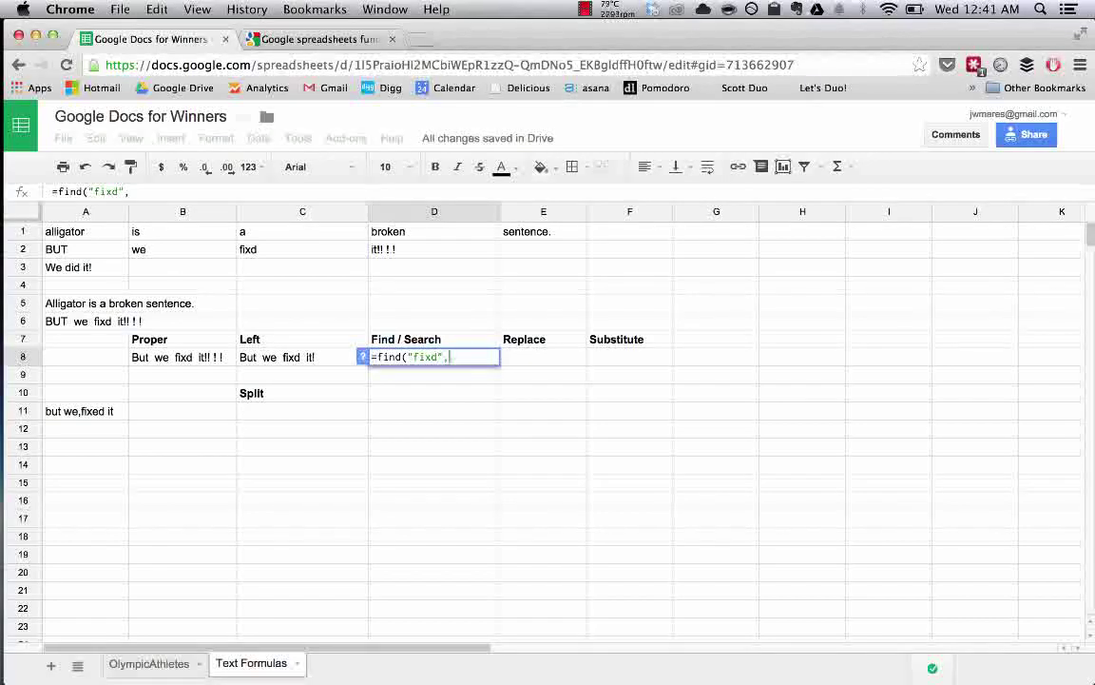
click(275, 365)
text(,)
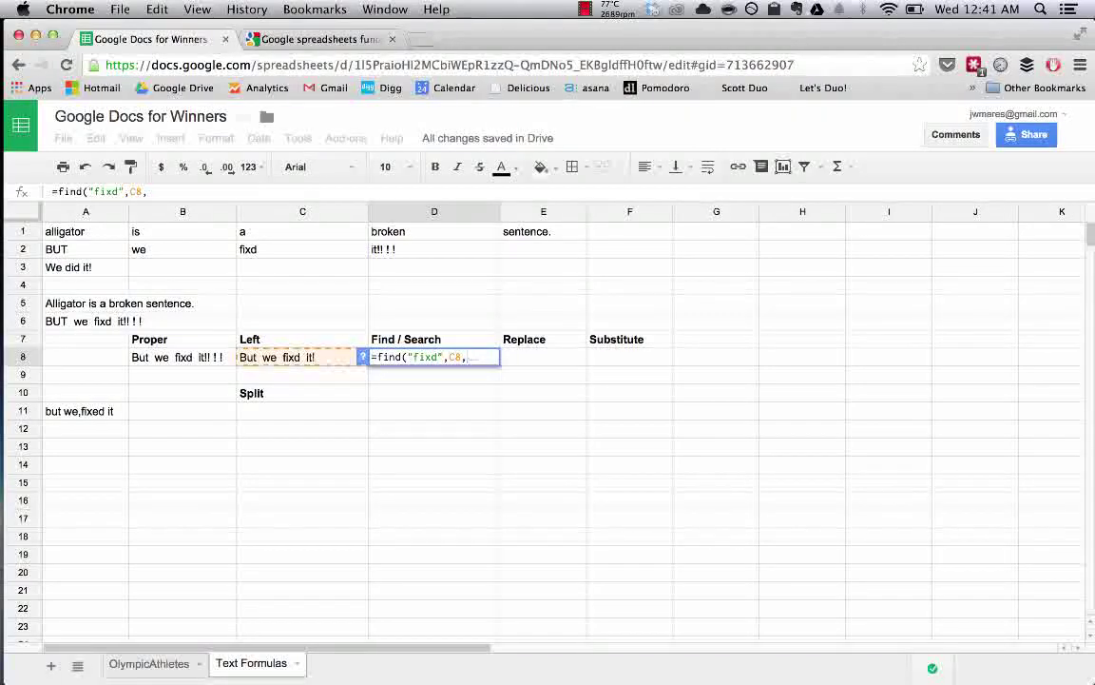
text(1))
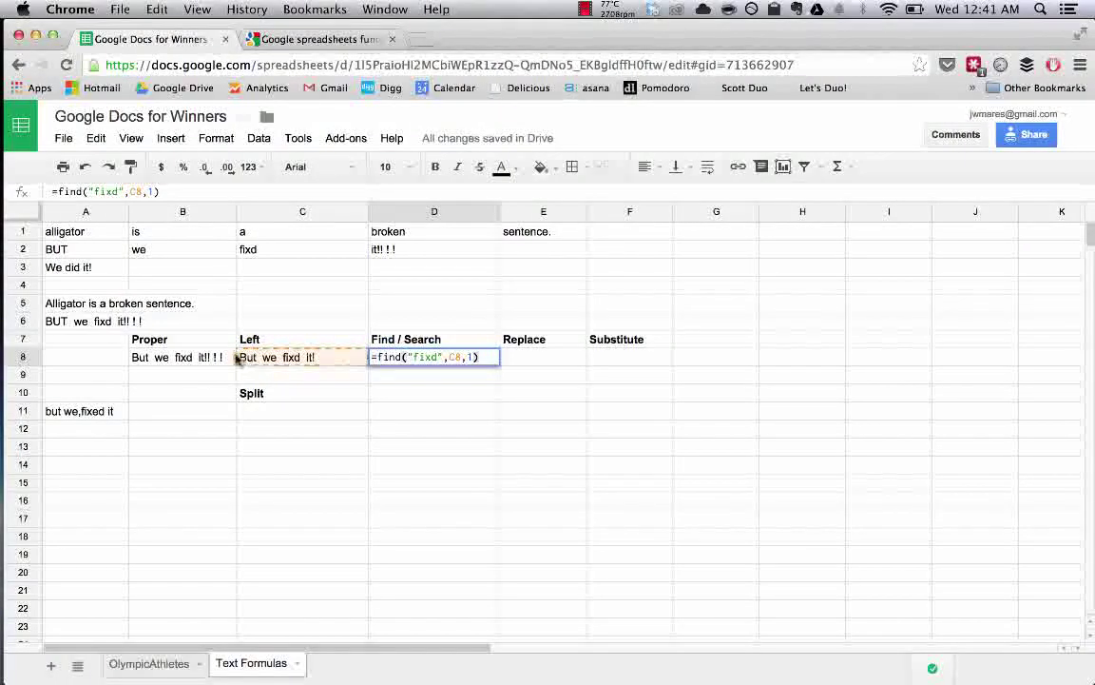
key(Return)
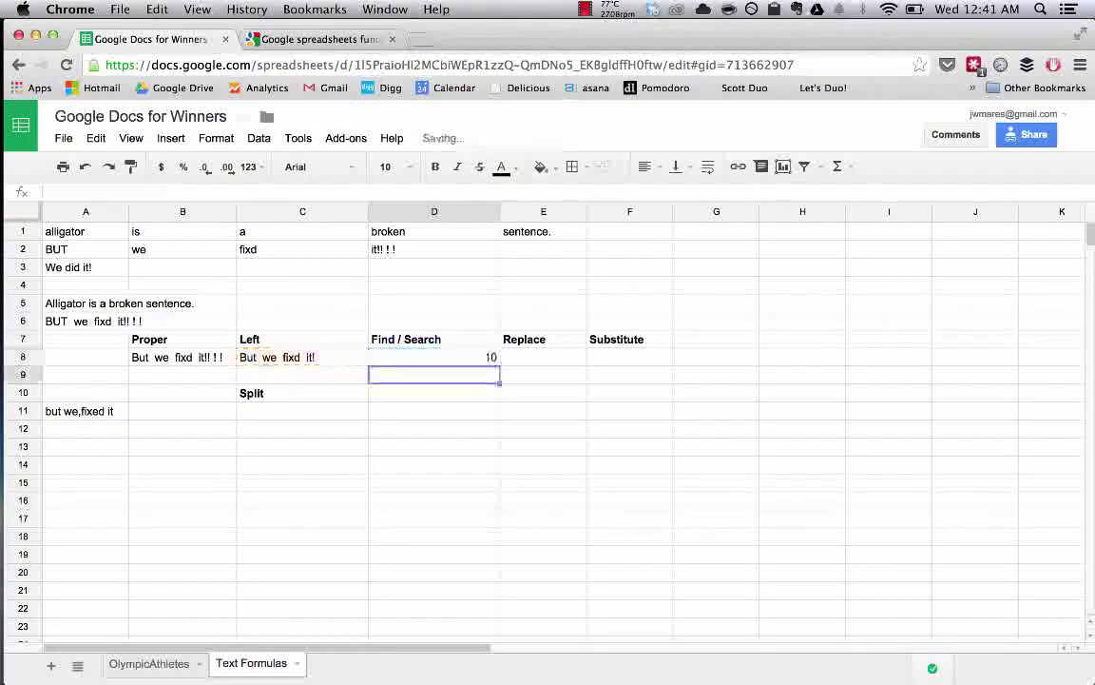
Check D8's FIND formula and C8's =LEFT(B8,18) formula without changing them
click(454, 360)
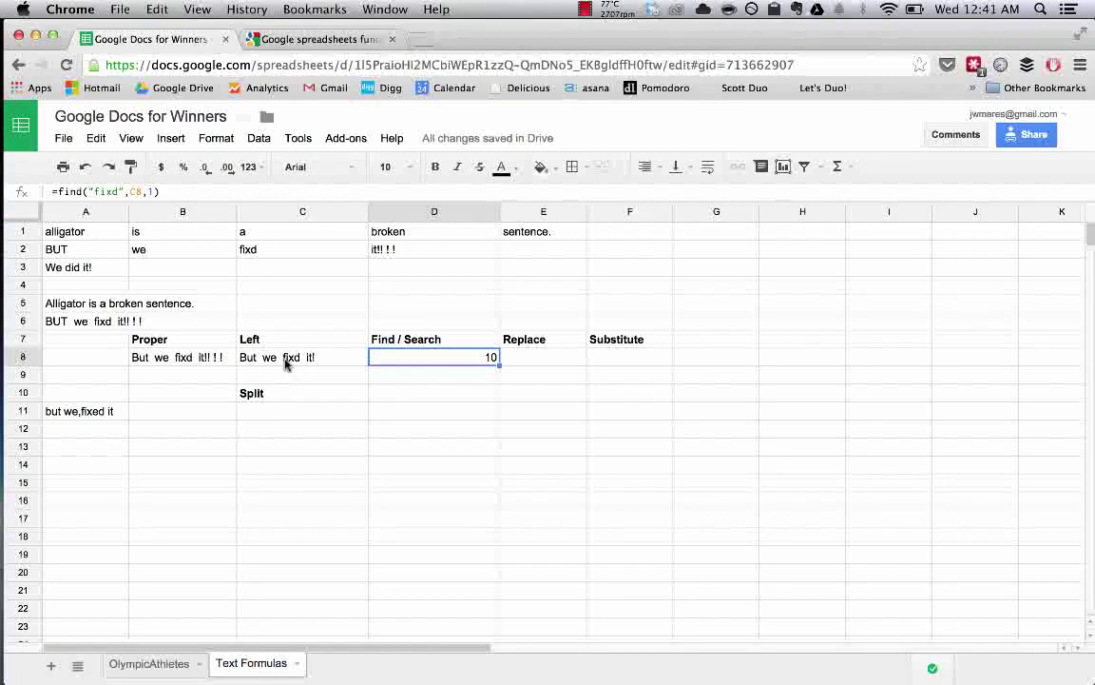
double_click(285, 361)
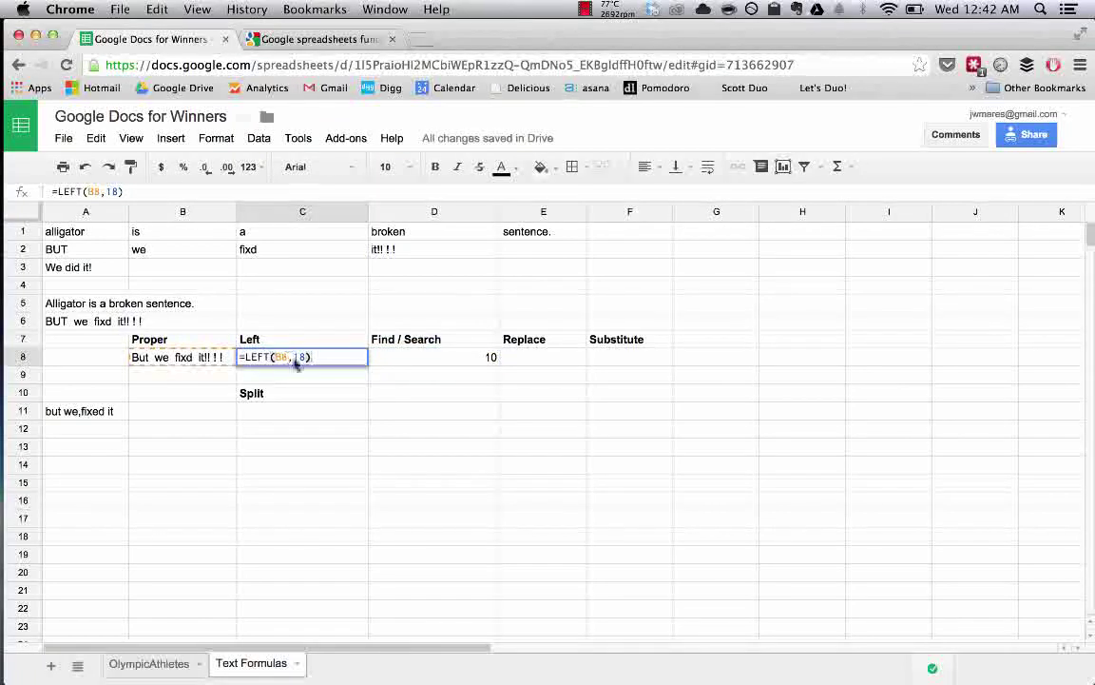
key(Escape)
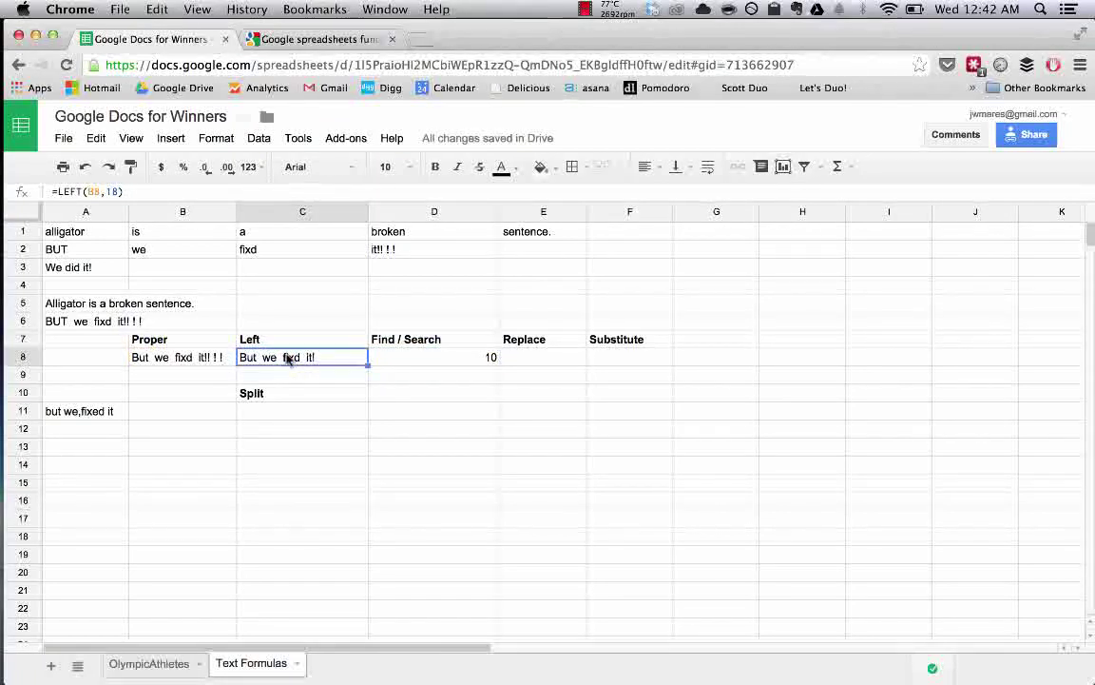
Copy D8's FIND formula and start a new D8 formula with =seach(
click(447, 359)
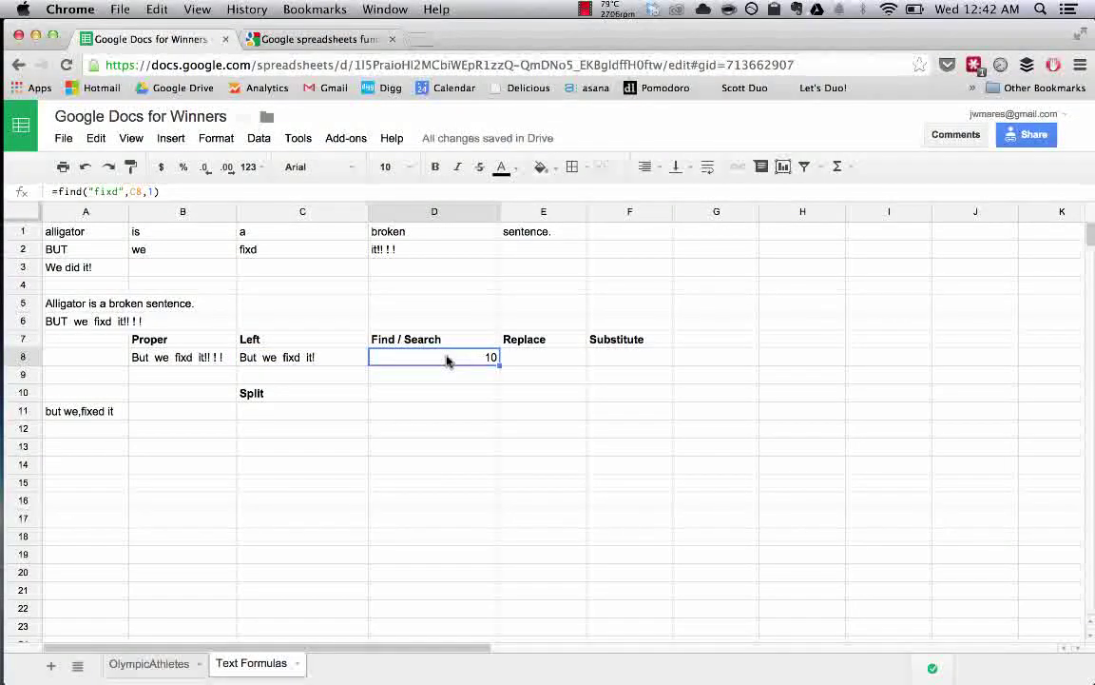
key(ctrl+c)
text(=su)
key(BackSpace)
text(each()
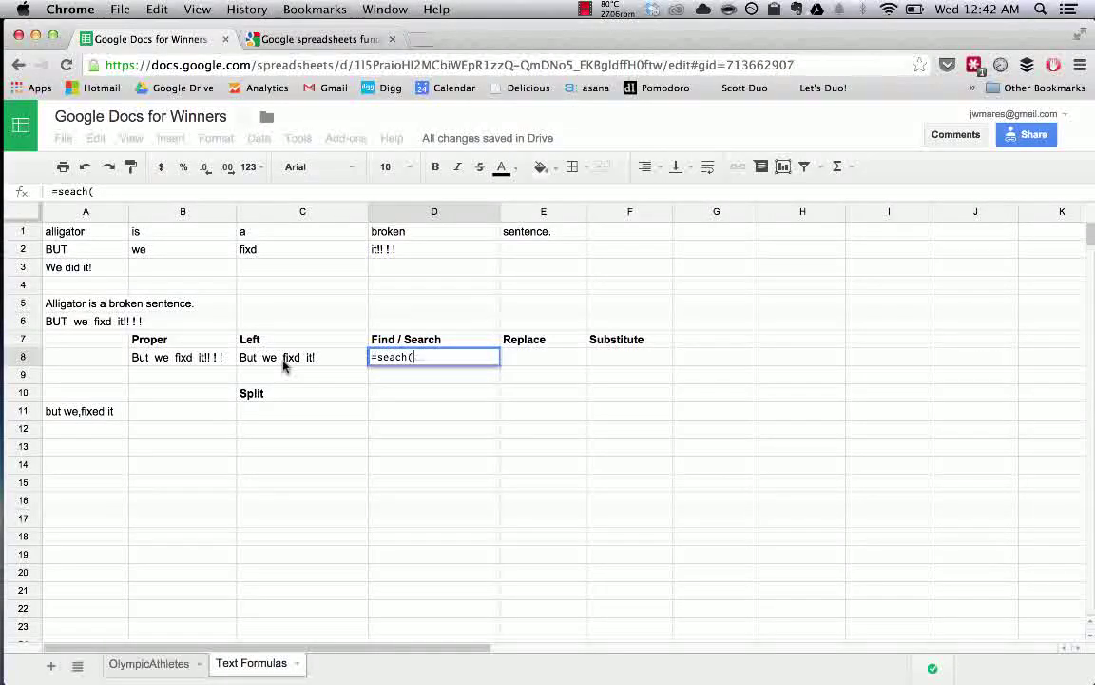
Finish D8 as =seach("fixd",C8,1) and commit it, which shows an error
text("fixd",)
click(282, 360)
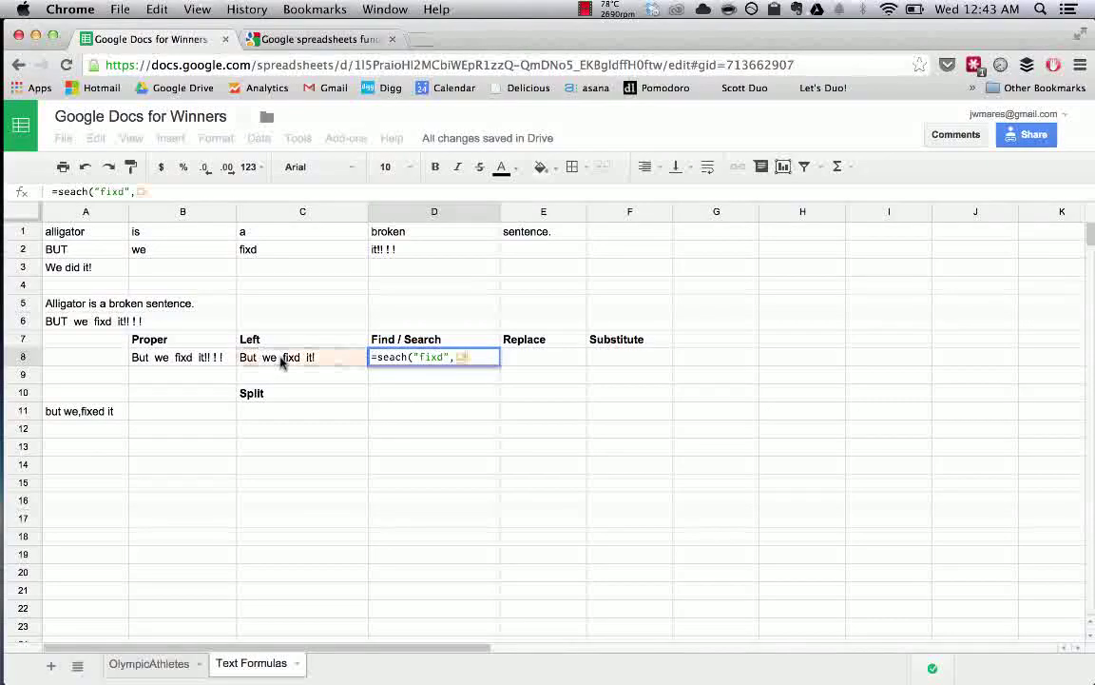
text(,)
click(296, 363)
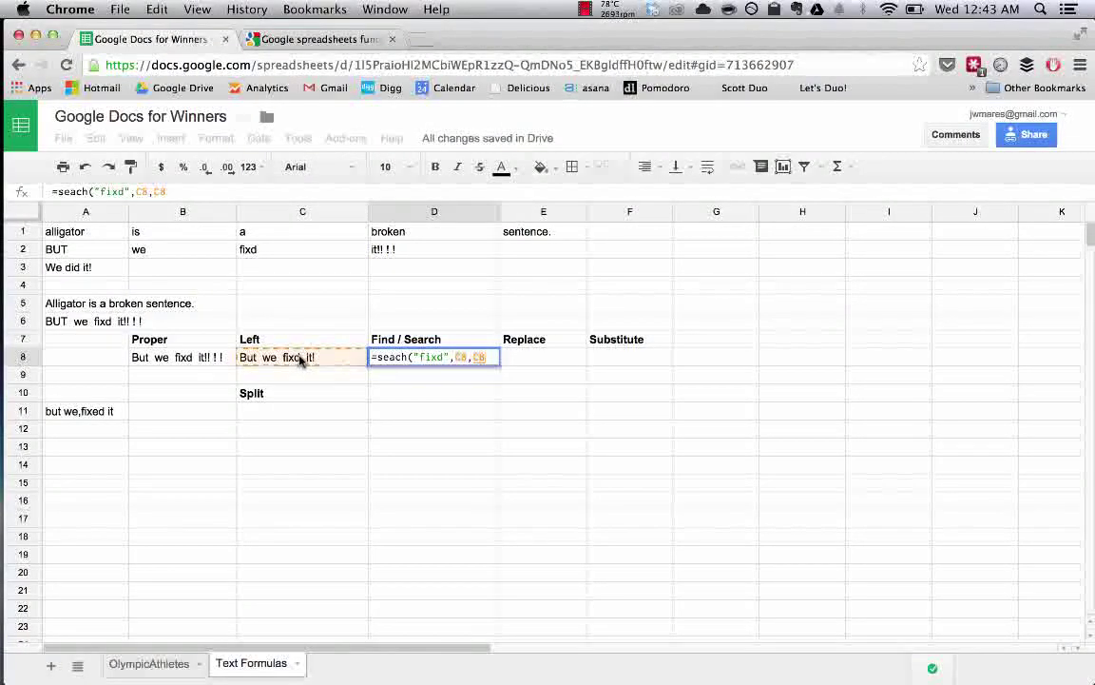
key(BackSpace)
key(BackSpace)
text())
key(Return)
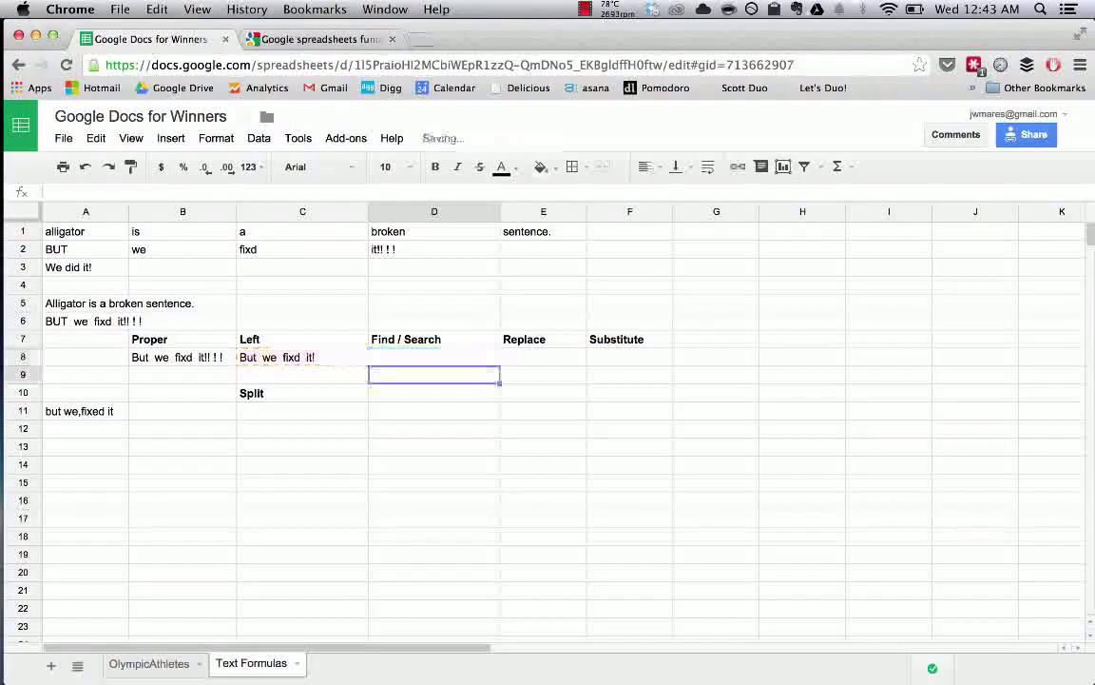
key(Up)
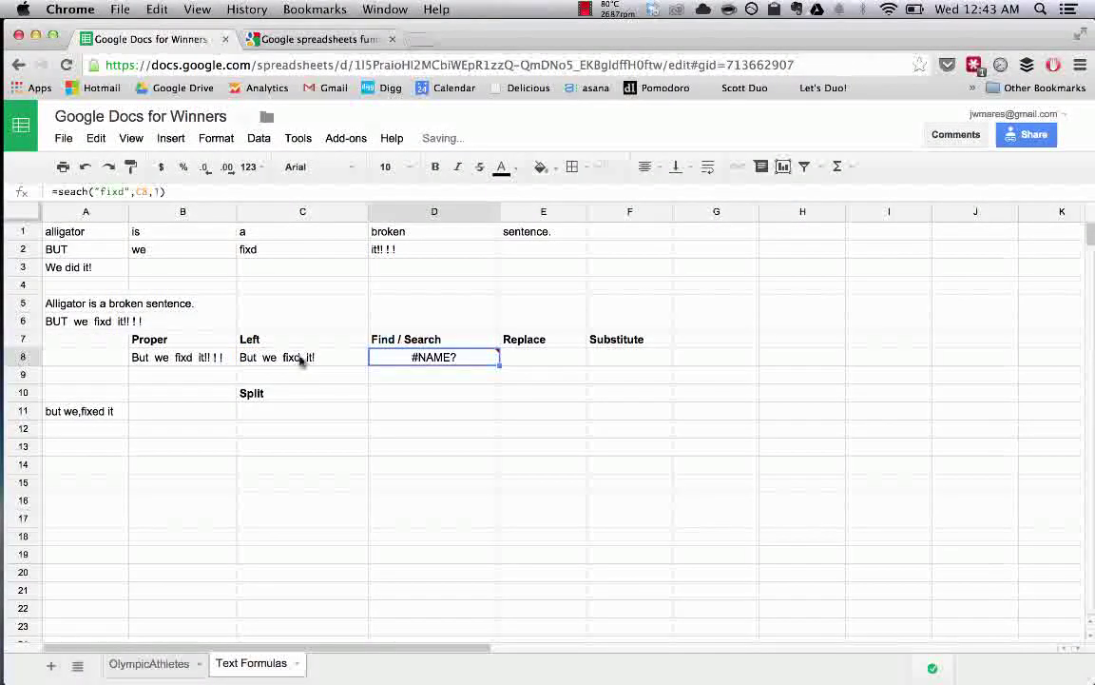
Correct the misspelled function name to SEARCH so D8 returns 10
double_click(465, 359)
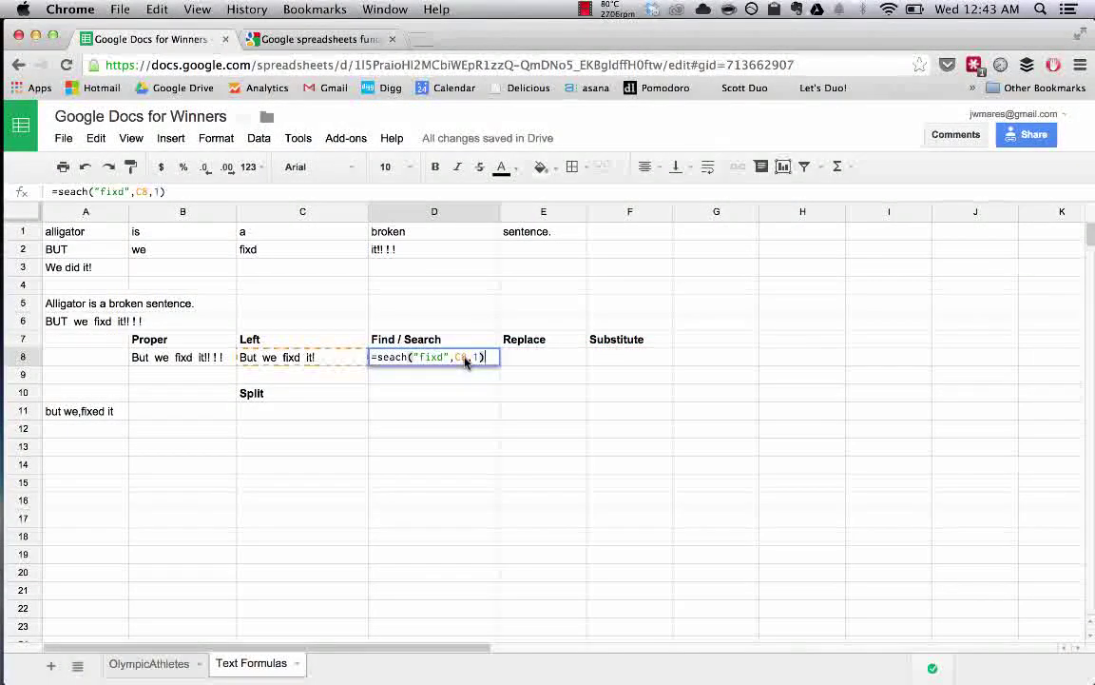
click(401, 357)
text(r)
key(Return)
key(Return)
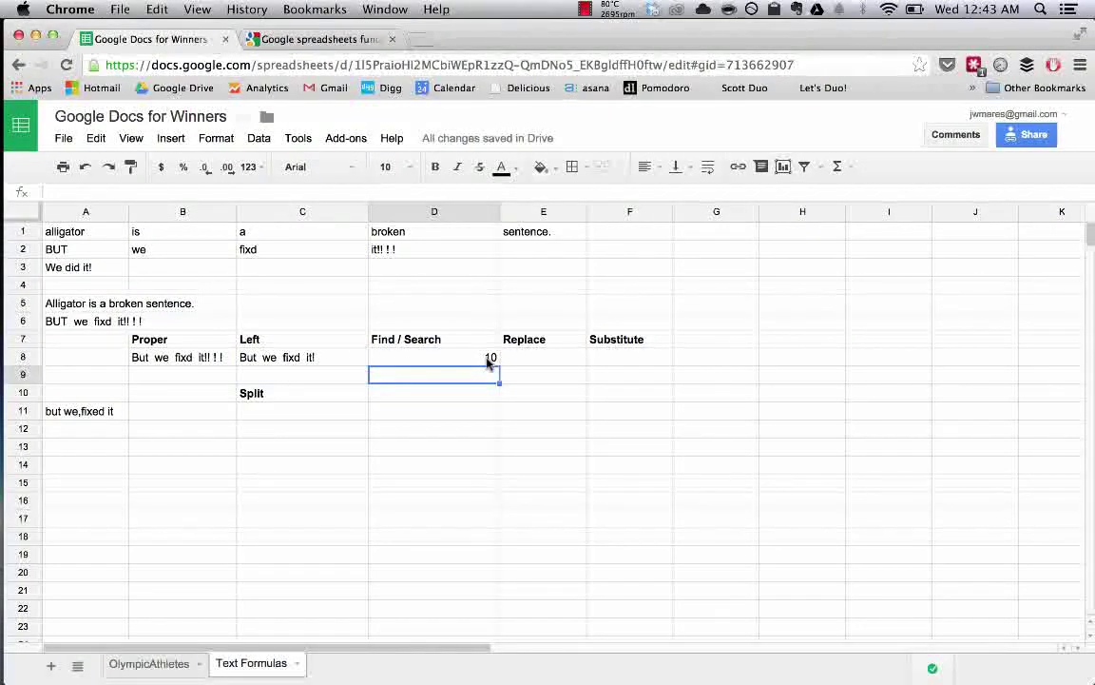
click(487, 362)
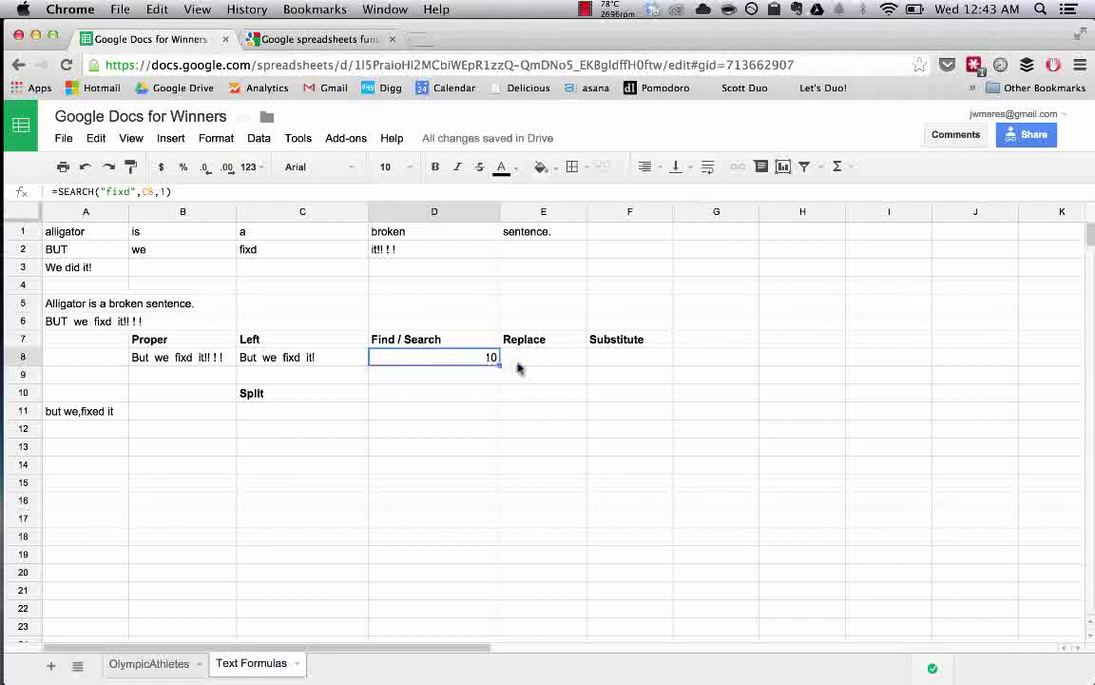
click(529, 370)
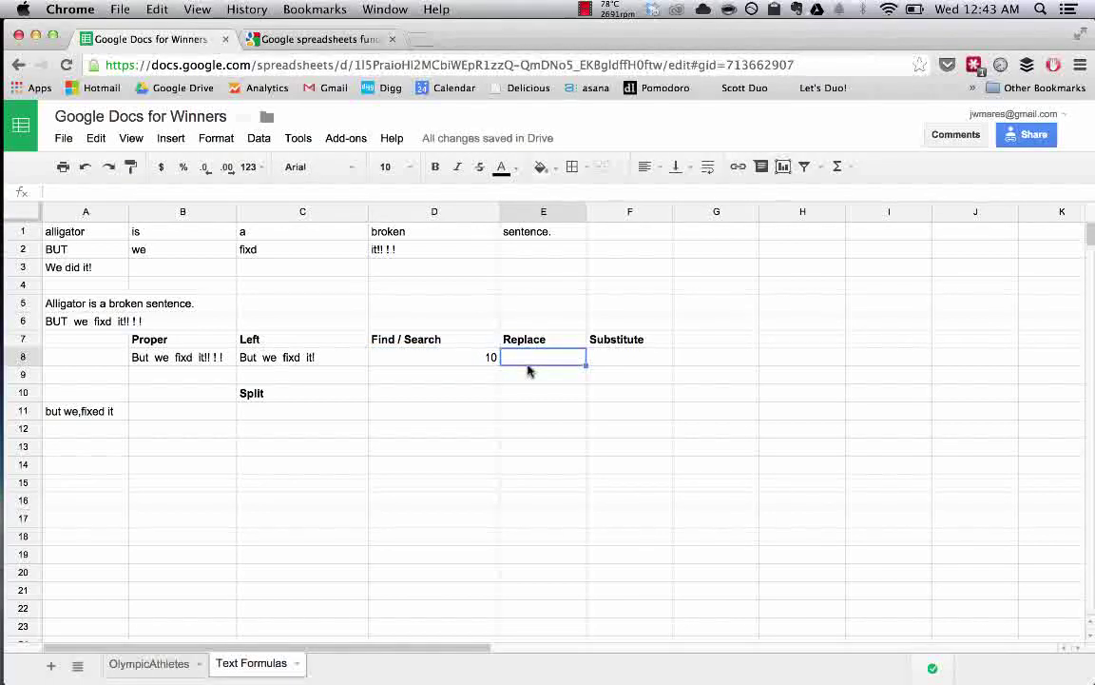
Begin =replace in E8 and switch to the Google Sheets function reference page
click(438, 365)
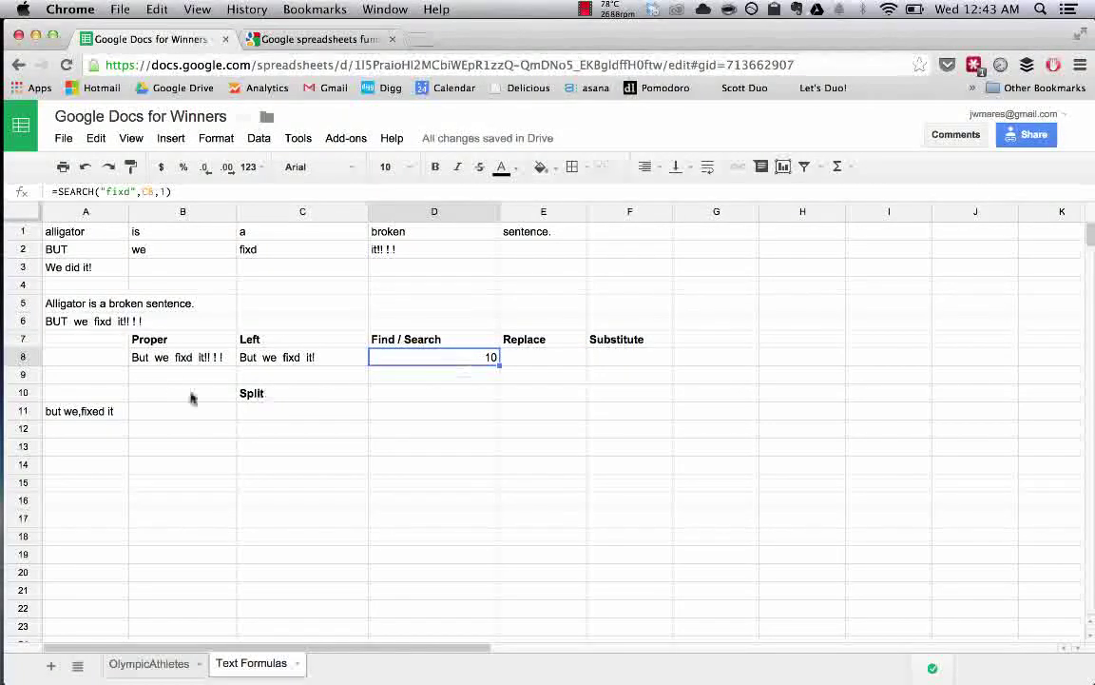
click(271, 340)
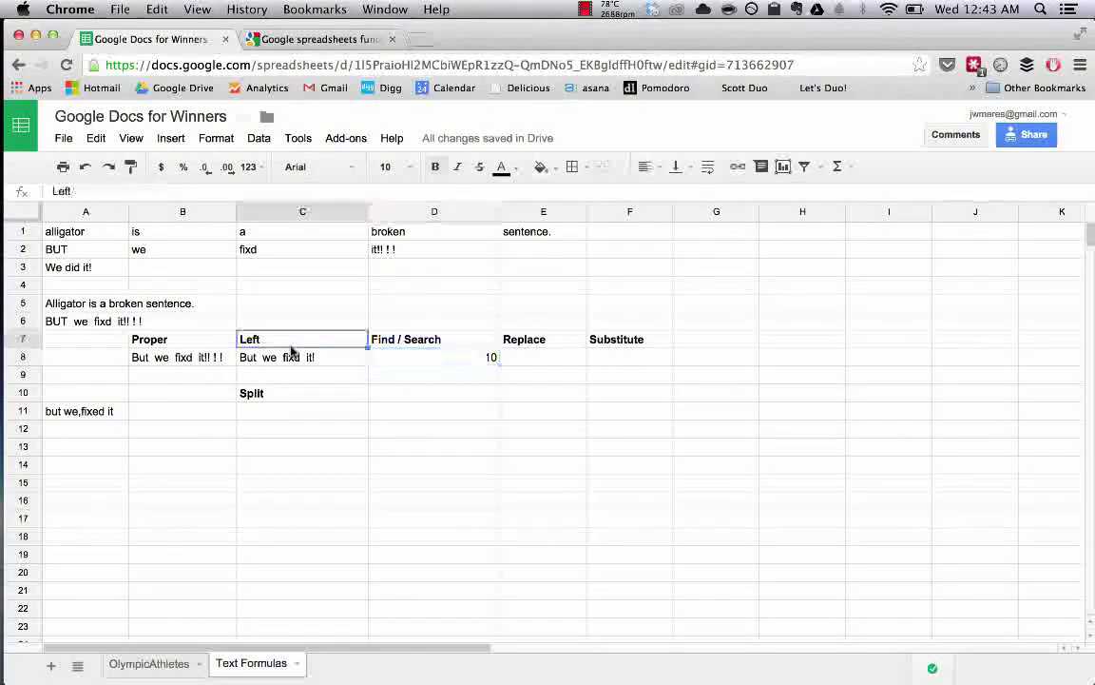
click(556, 361)
text(=replace)
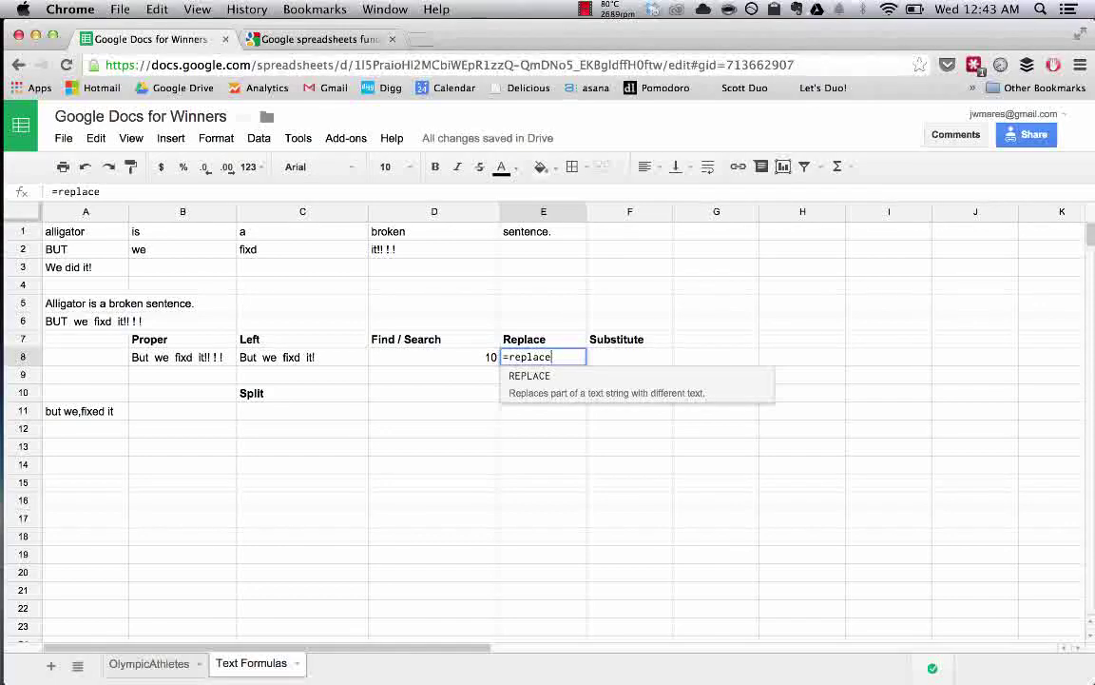
key(super+alt+Right)
Read up on REPLACE's text, position, length and new_text arguments, then return to the spreadsheet
scroll(557, 363, down, 10)
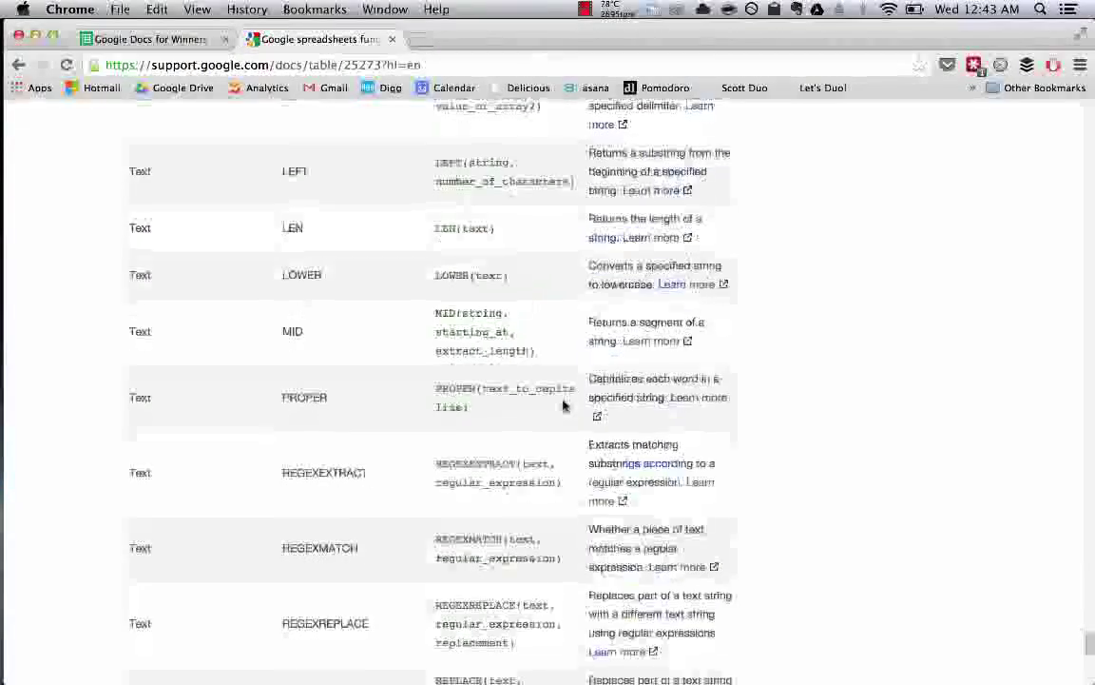
scroll(563, 406, down, 10)
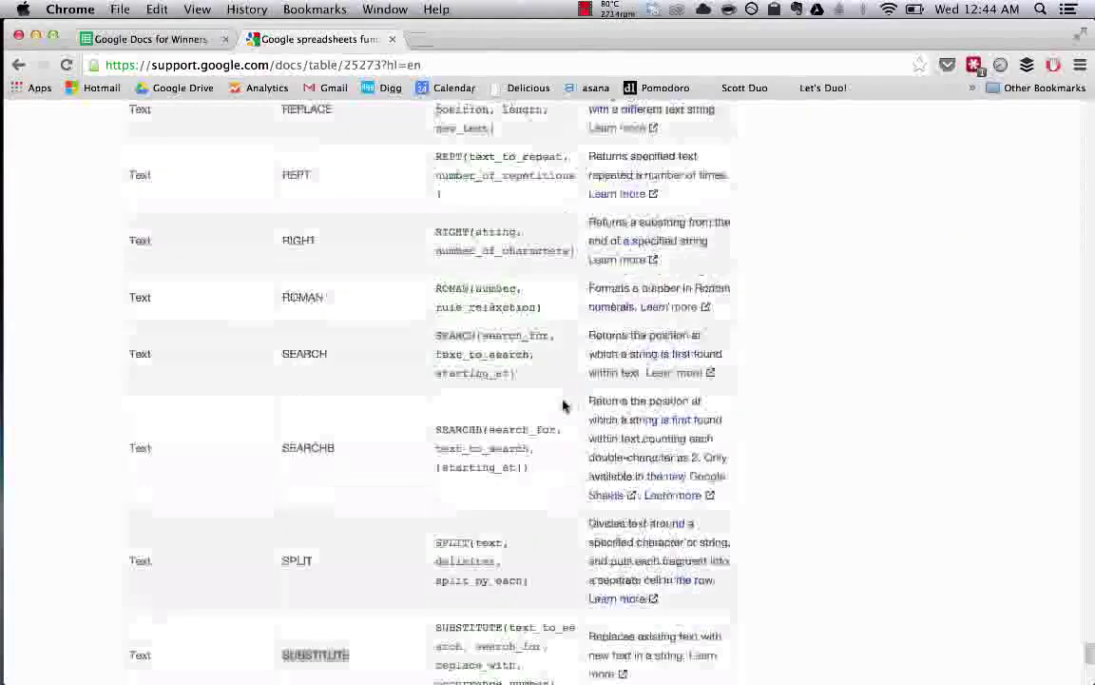
scroll(565, 403, down, 2)
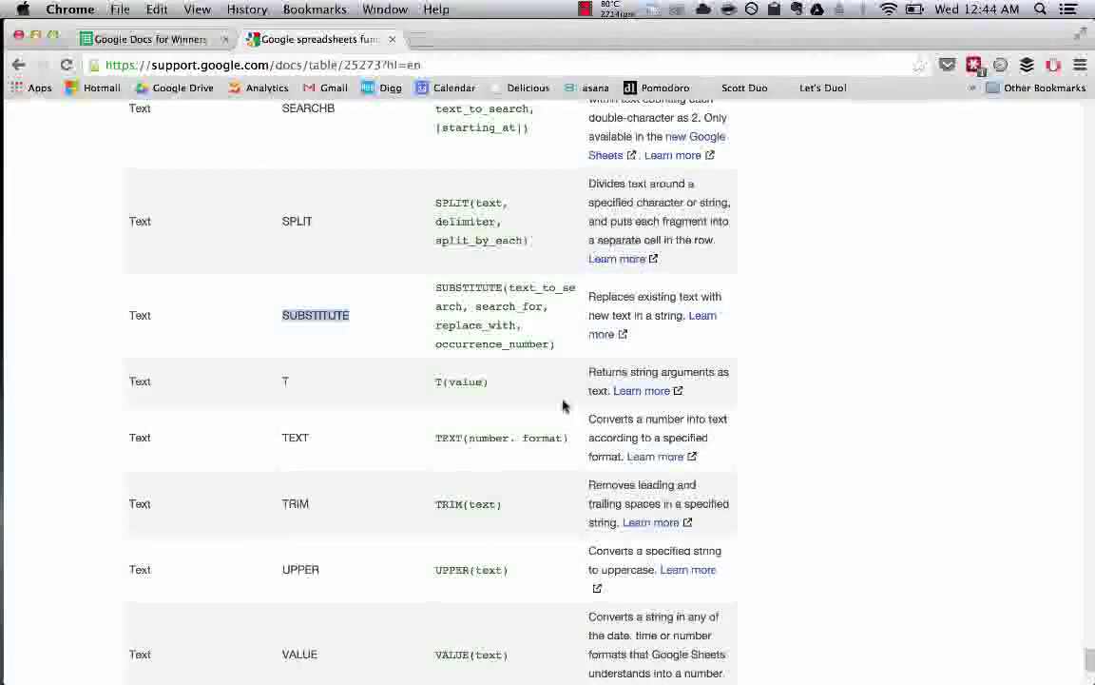
scroll(563, 390, up, 10)
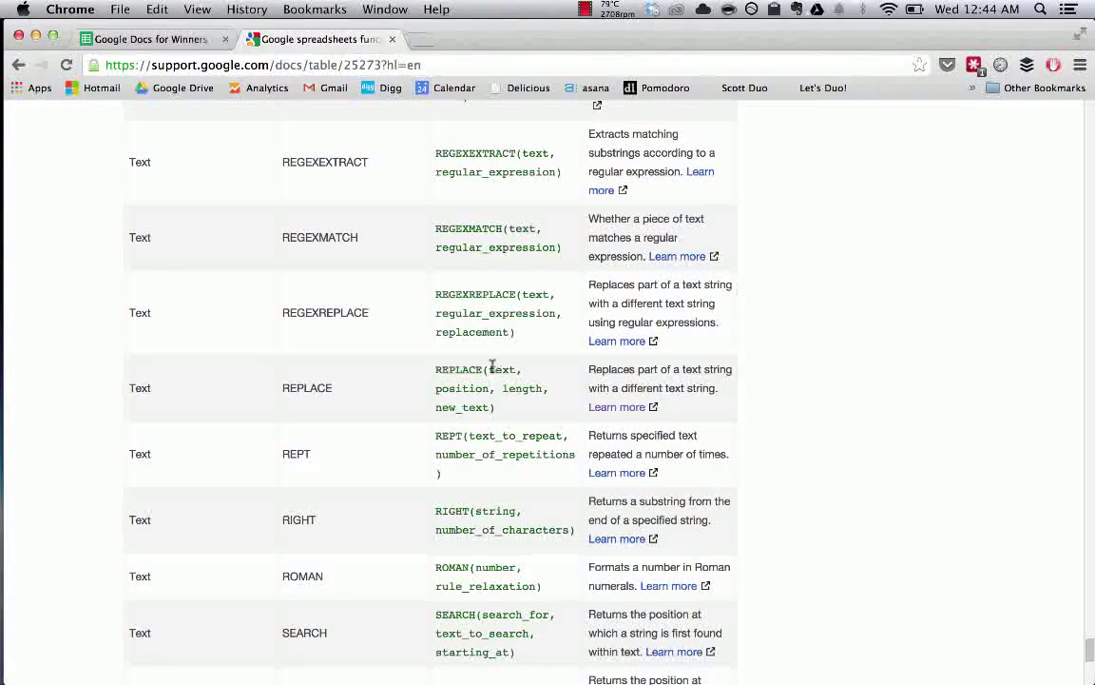
drag(497, 369, 514, 369)
drag(436, 388, 543, 384)
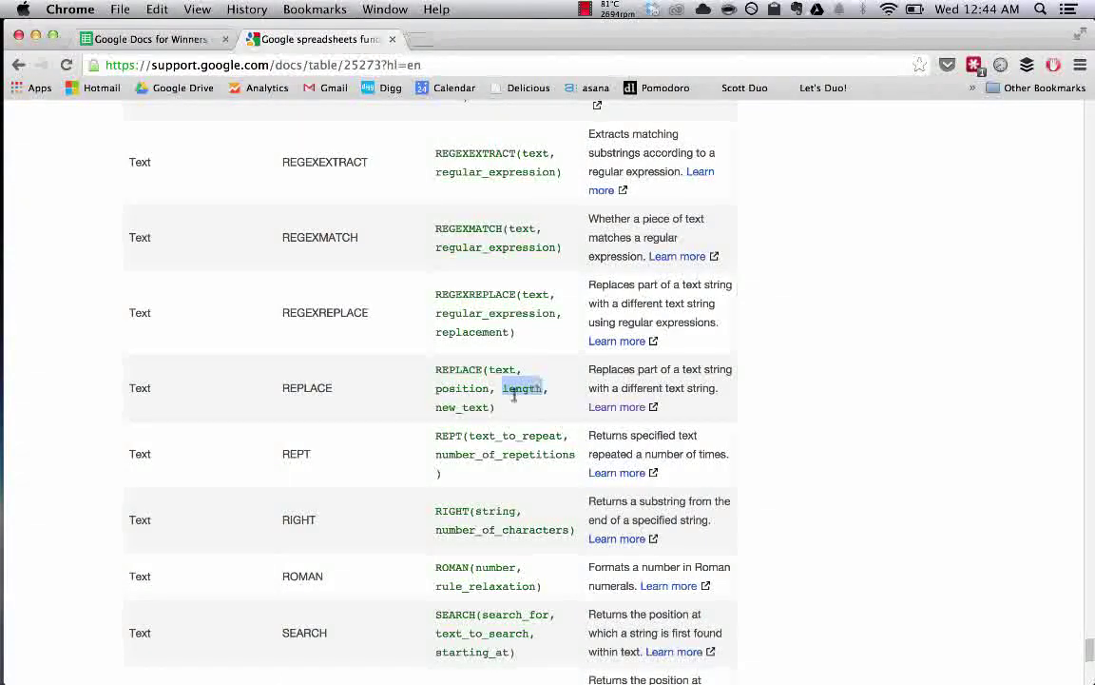
drag(490, 407, 433, 406)
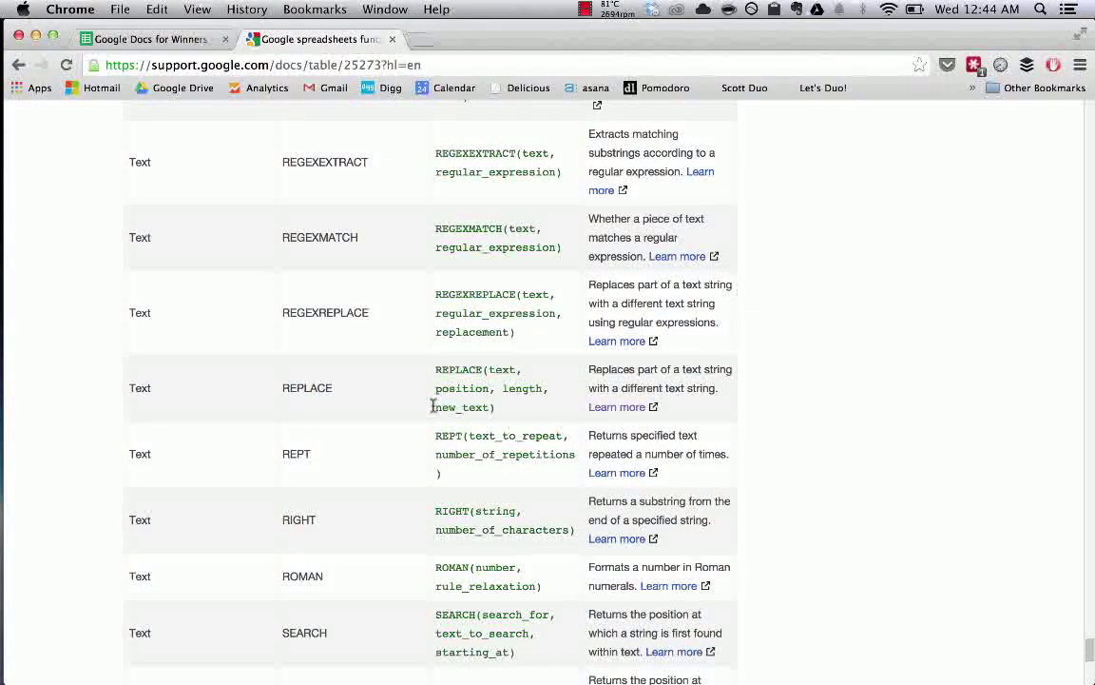
key(ctrl+shift+Tab)
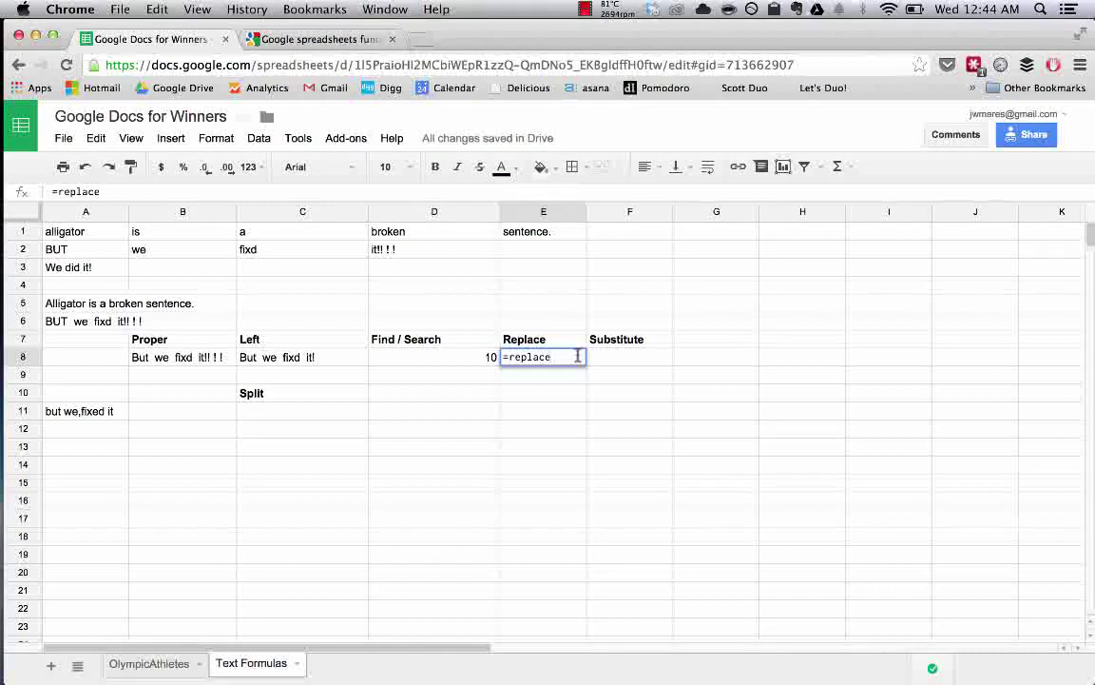
Complete E8 as =replace(C8,10,4,"fixed"), showing 'But we fixed it!'
text(()
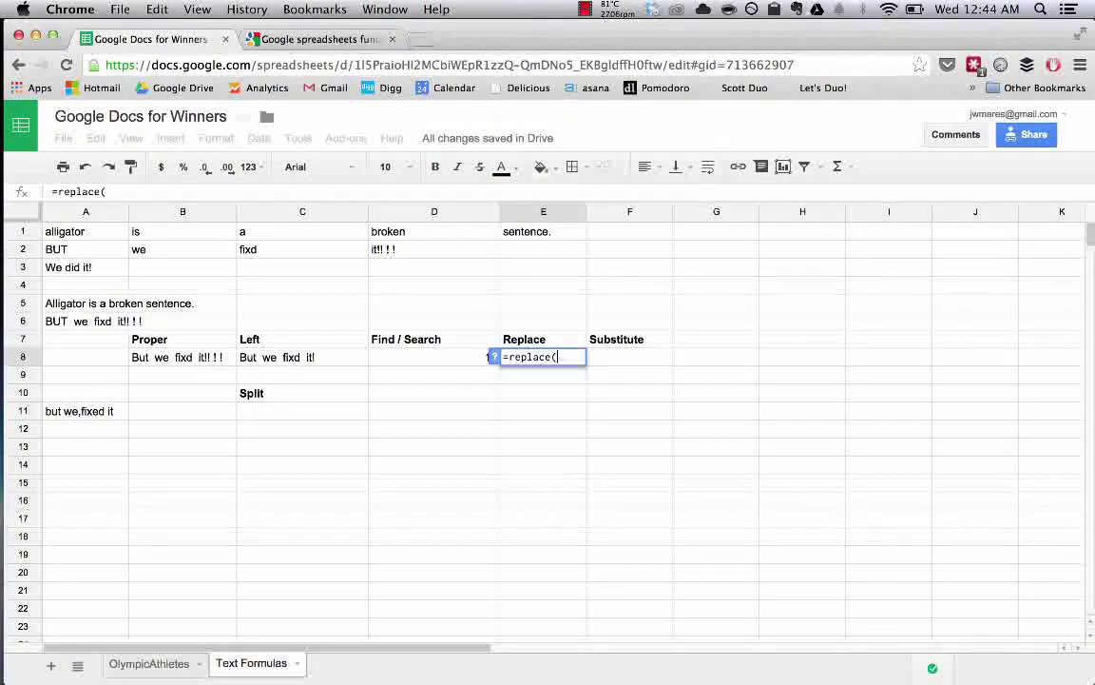
click(306, 39)
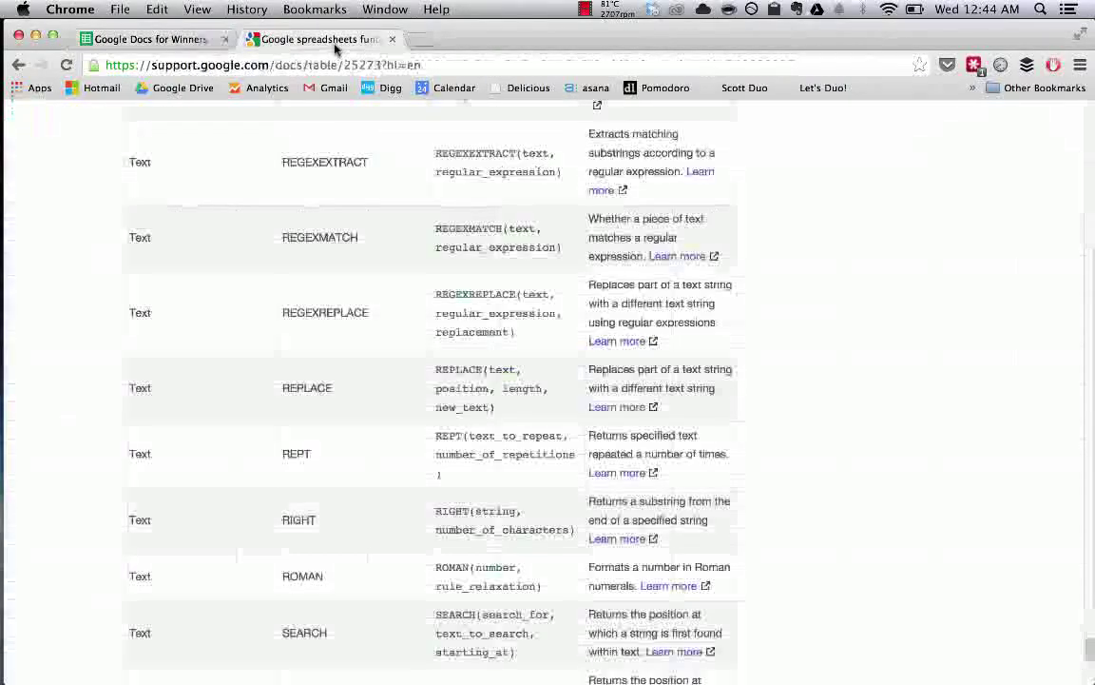
click(147, 39)
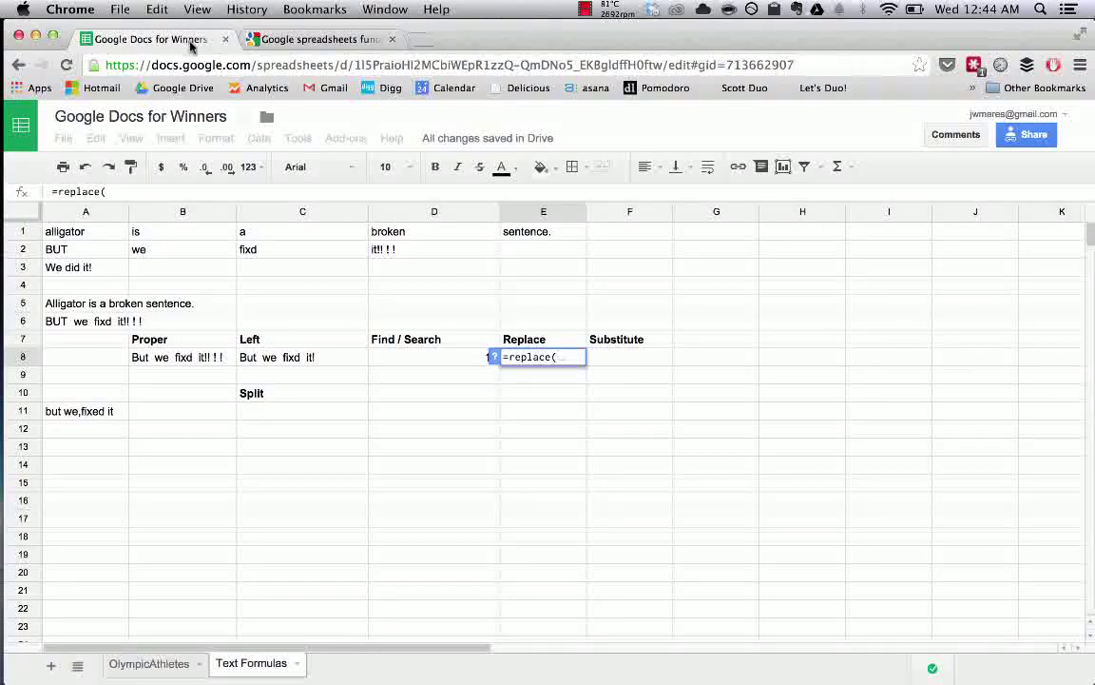
click(328, 362)
text(,)
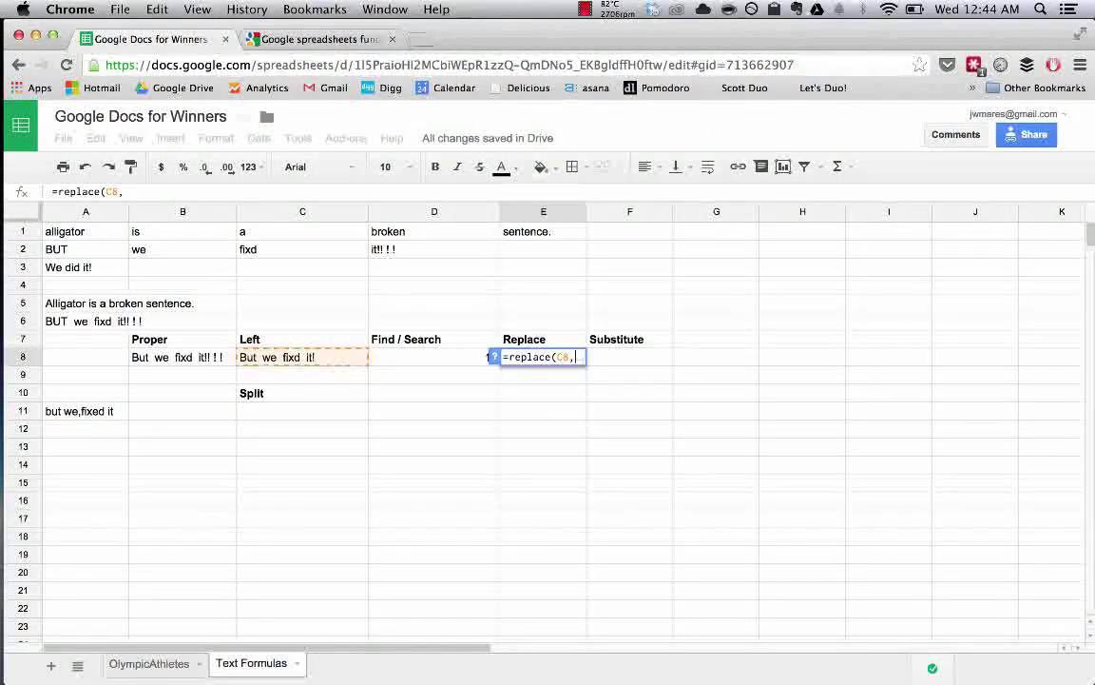
text(10,)
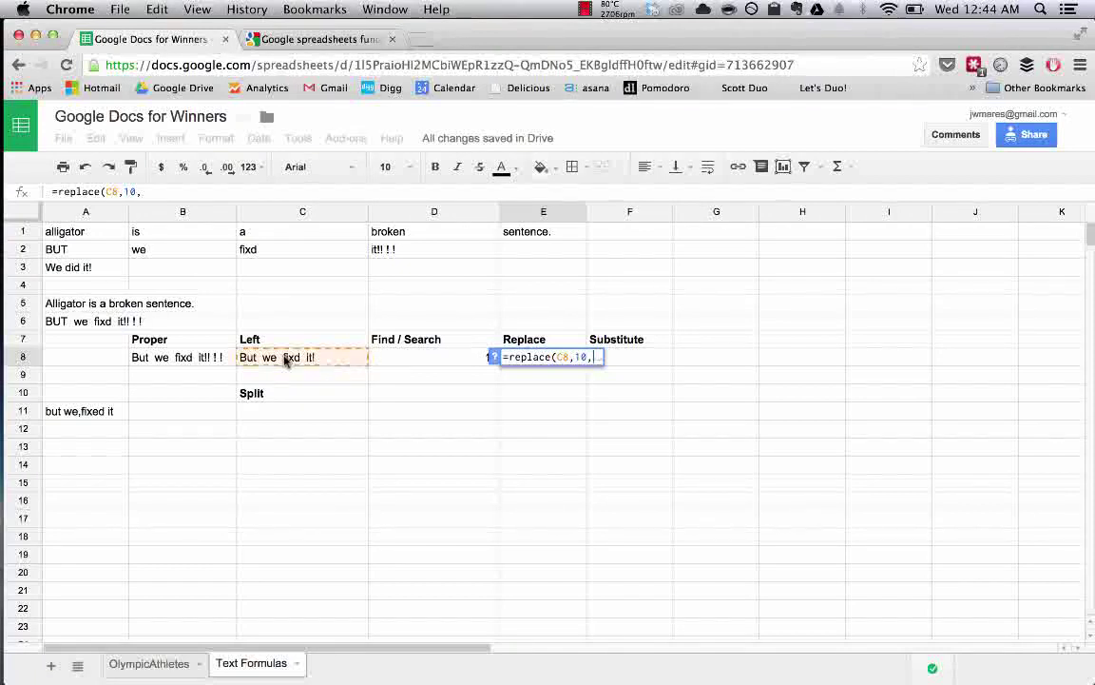
text(4,)
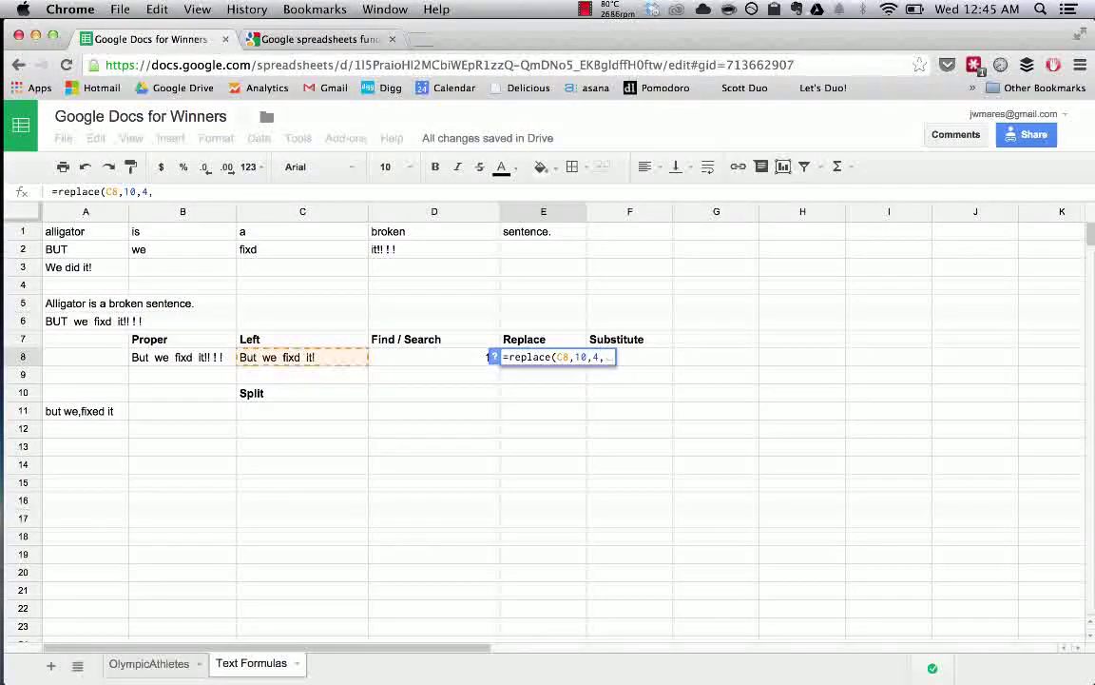
text("fix)
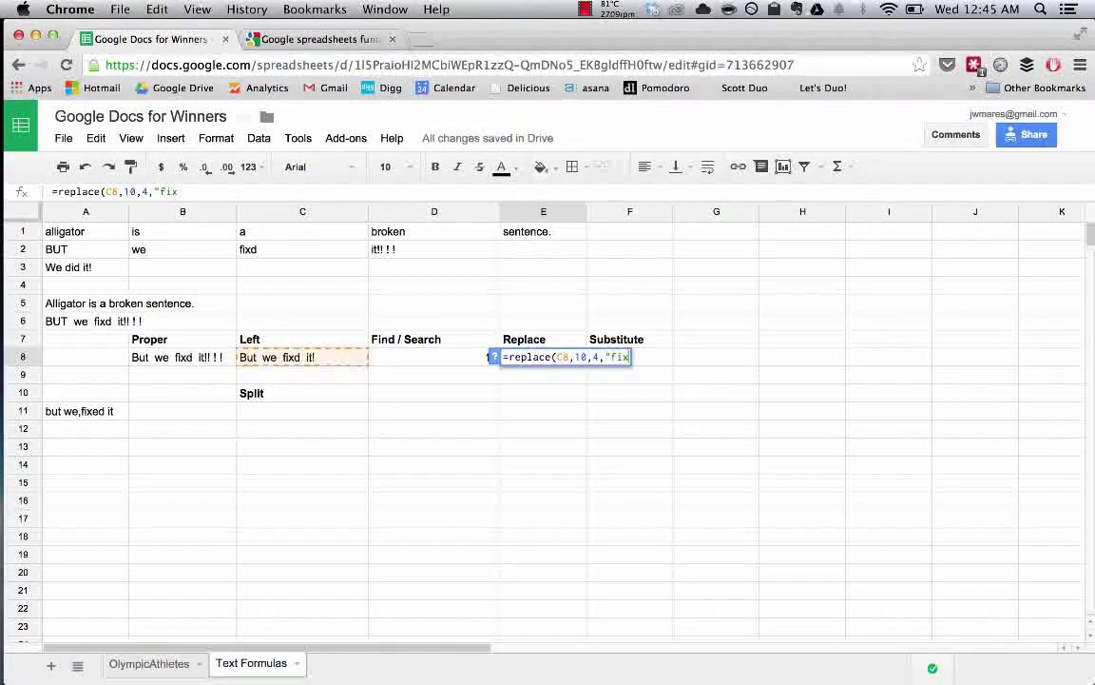
text(ed"))
key(Return)
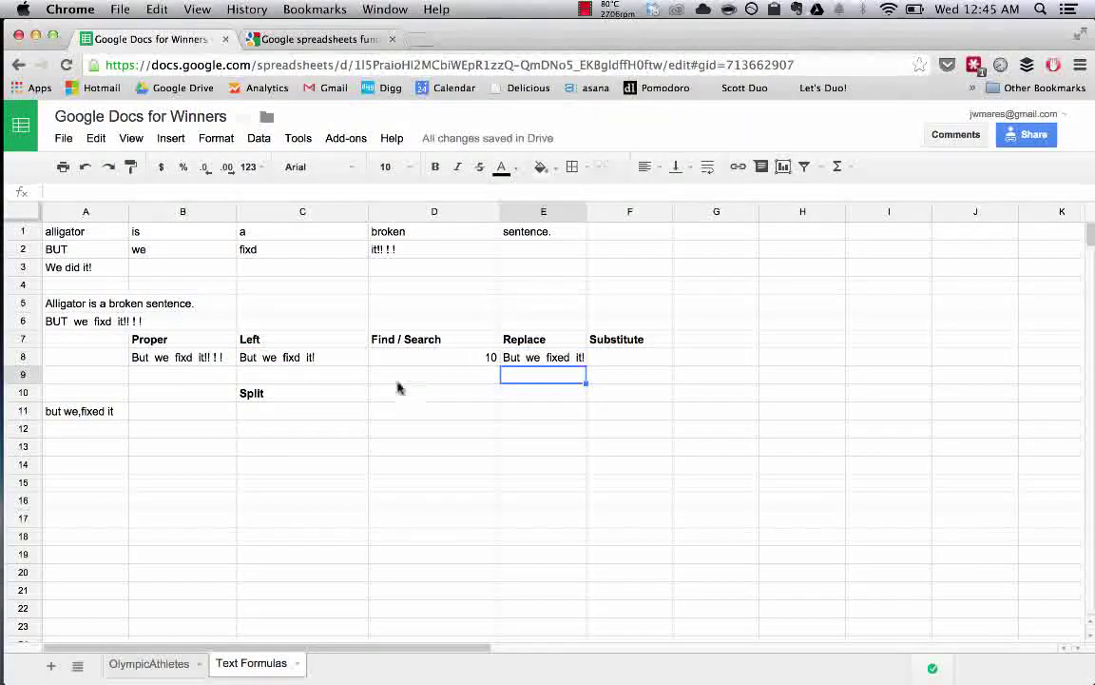
Enter =SUBSTITUTE(C8,"fixd","fixed",1) in F8 so it reads 'But we fixed it!'
click(655, 357)
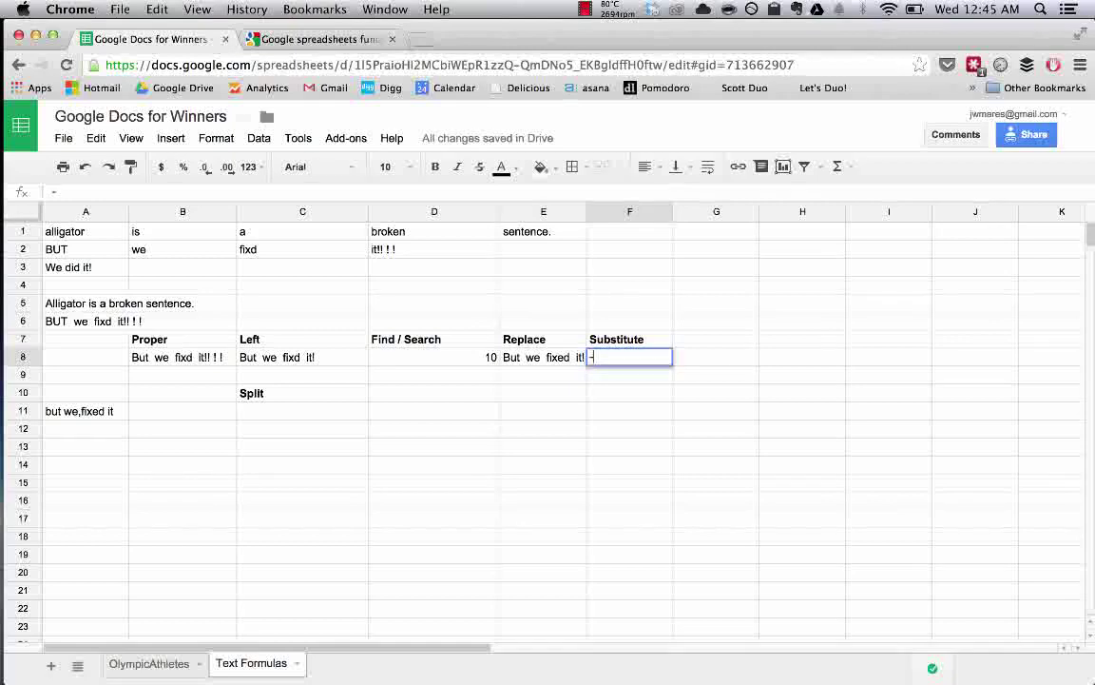
text(=substi)
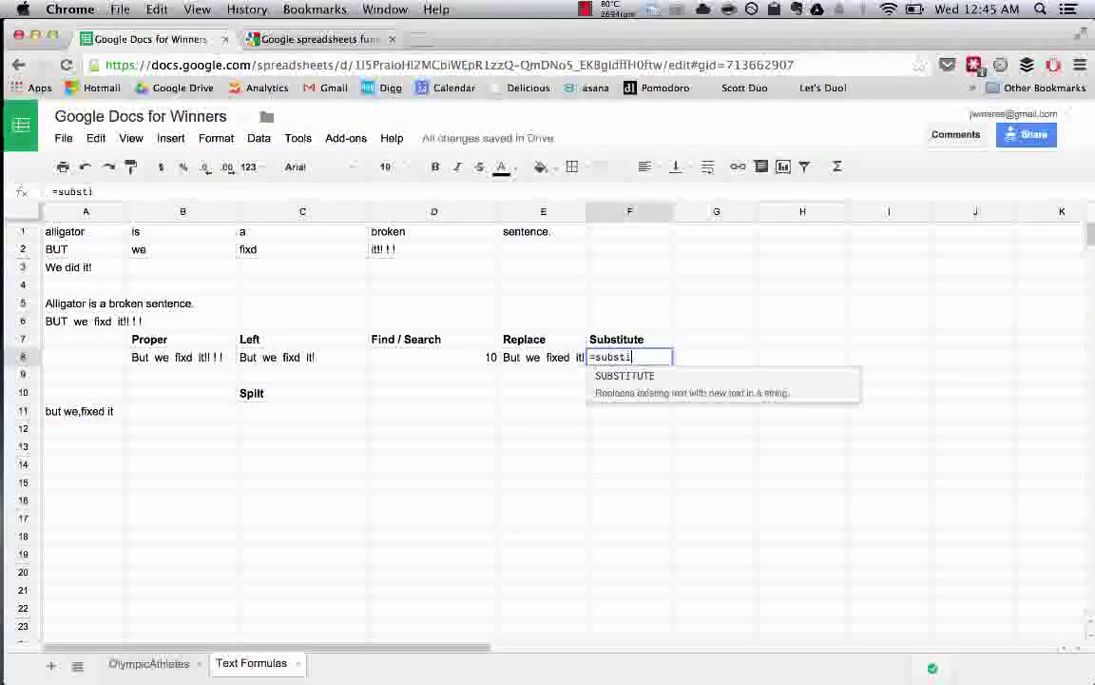
key(Tab)
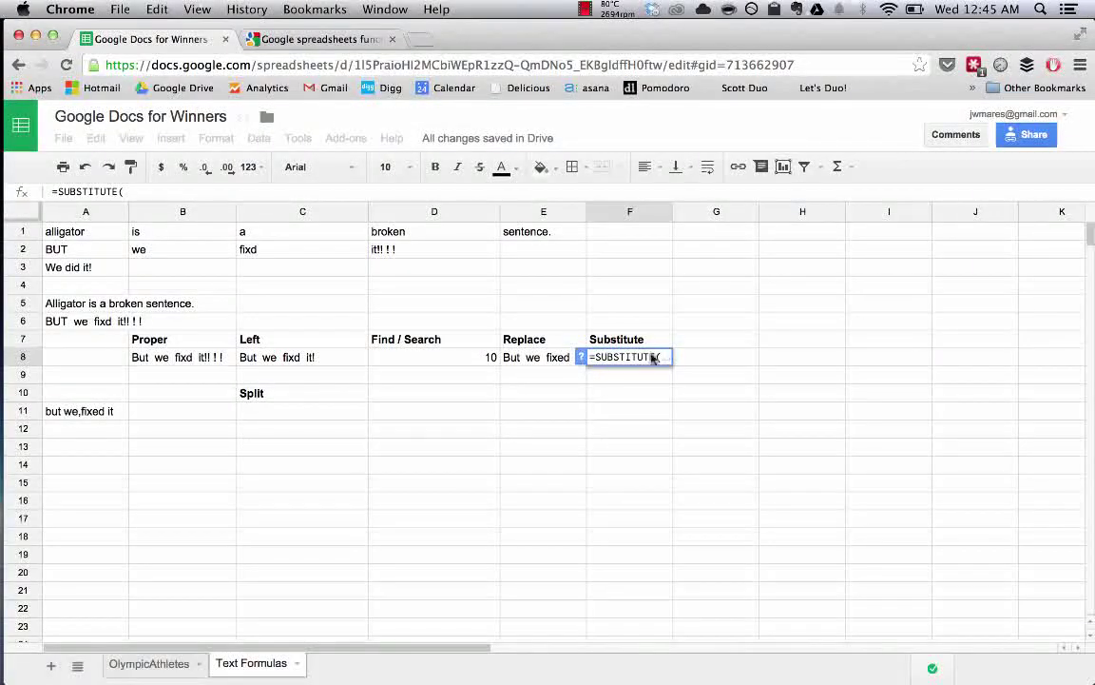
click(273, 358)
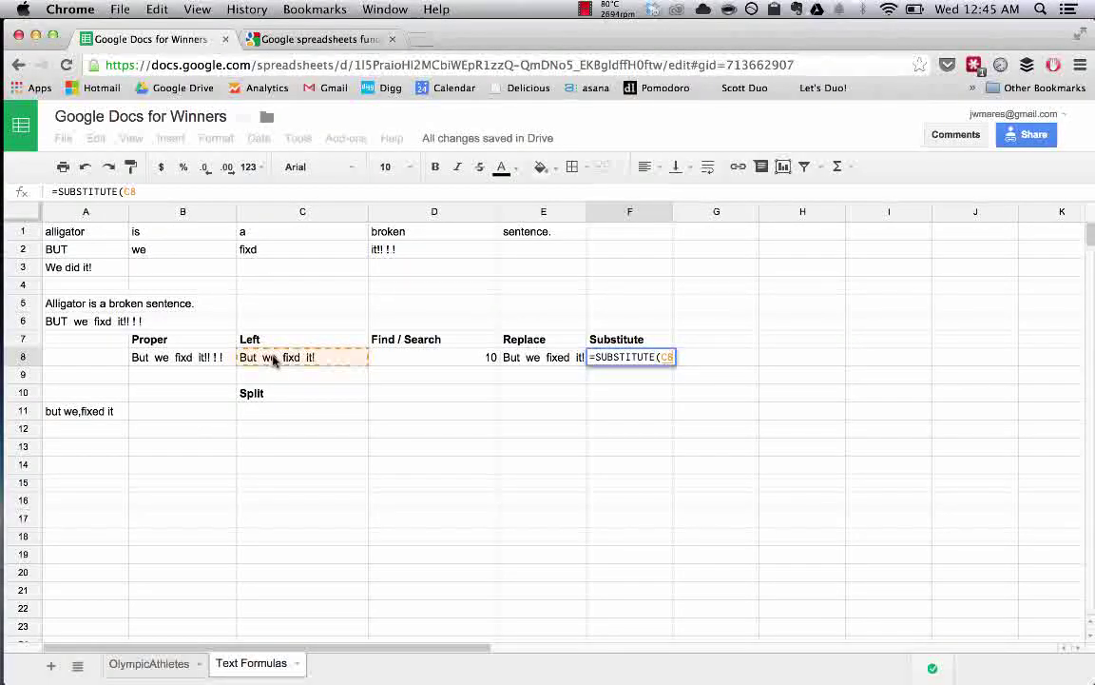
text(,)
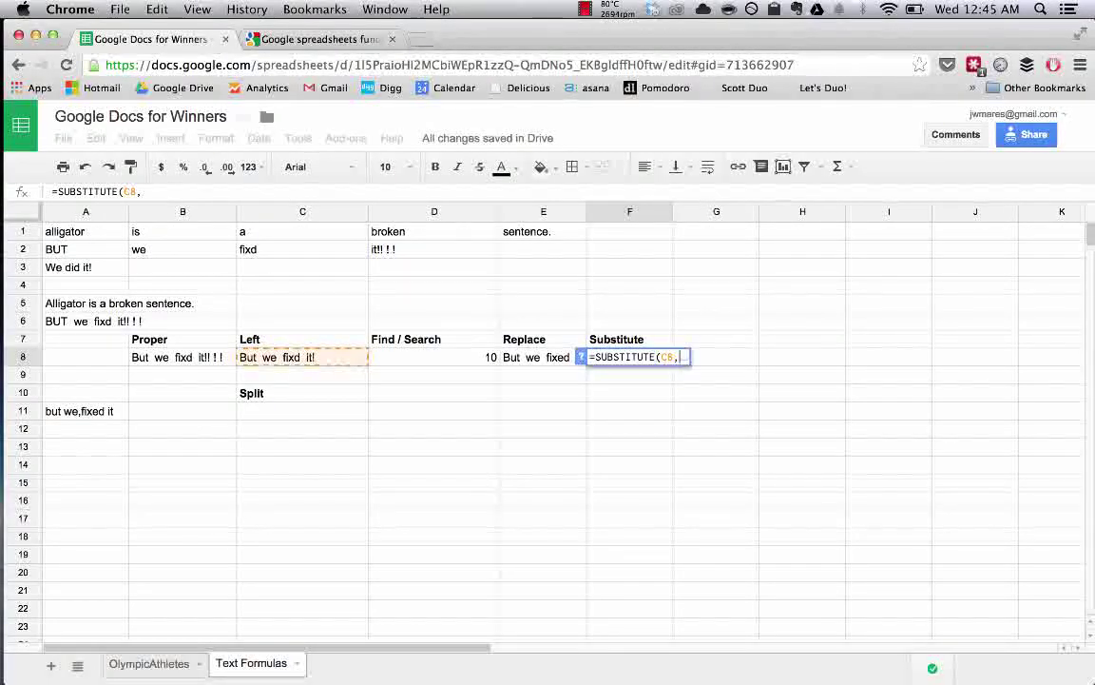
text("fixd",)
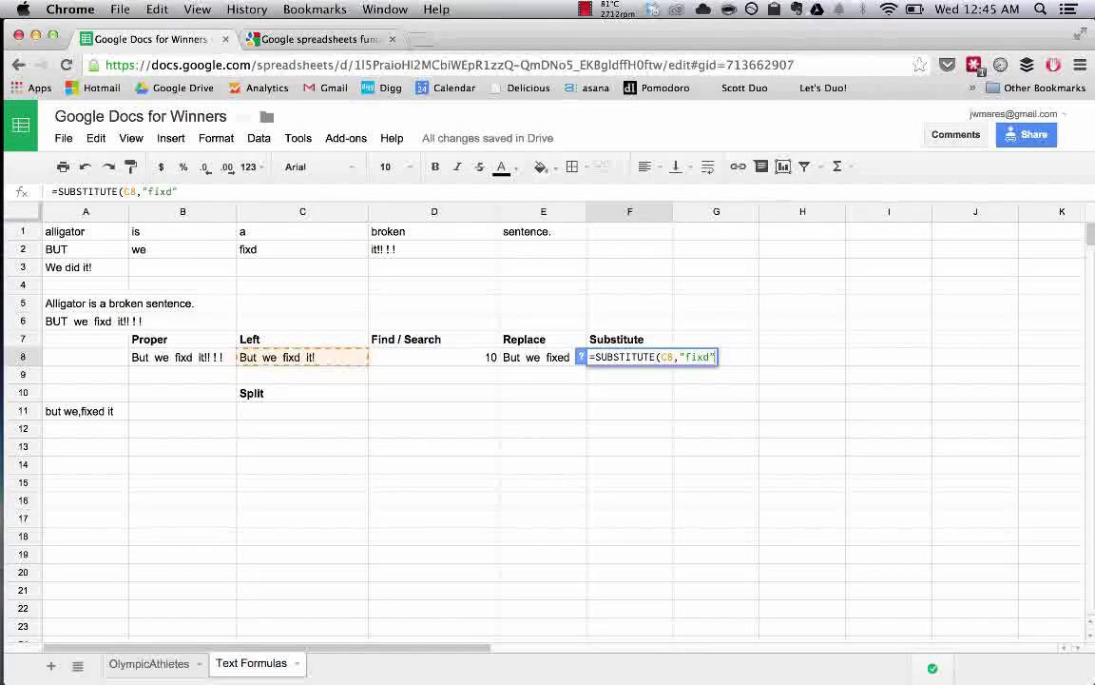
key(BackSpace)
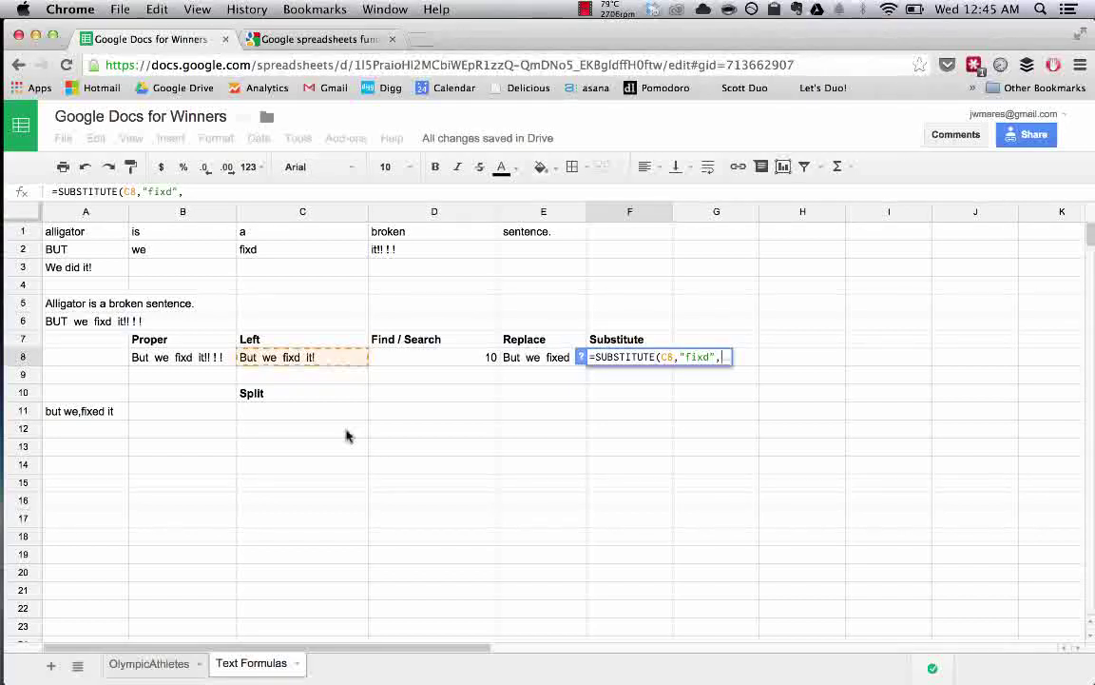
text("fixed")
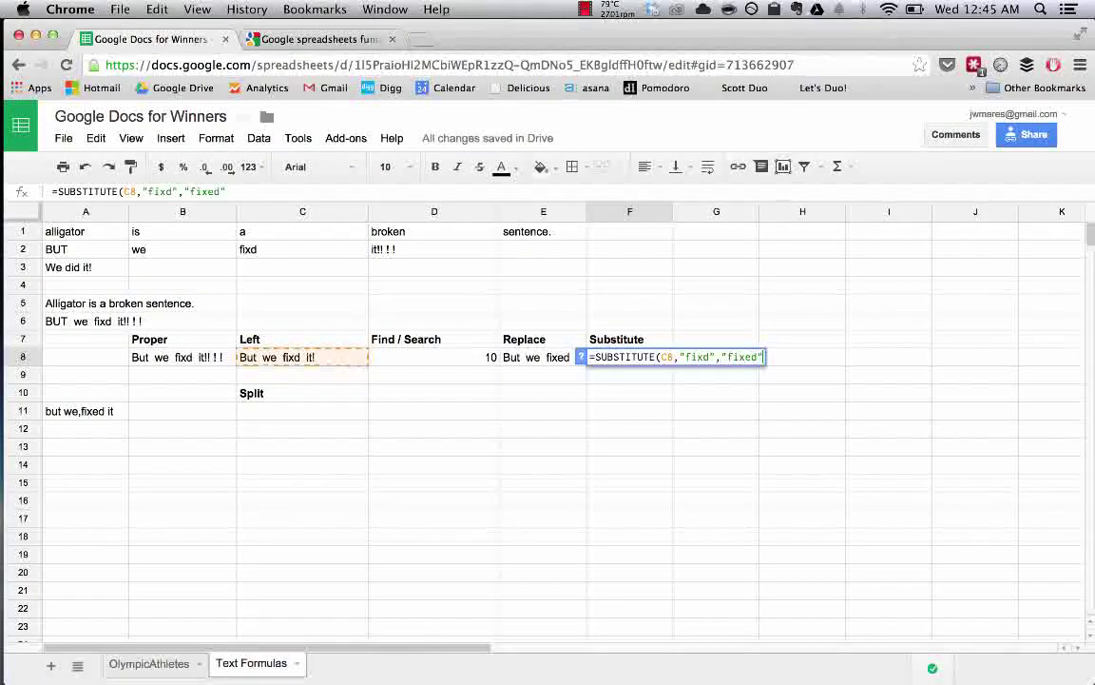
text(,1))
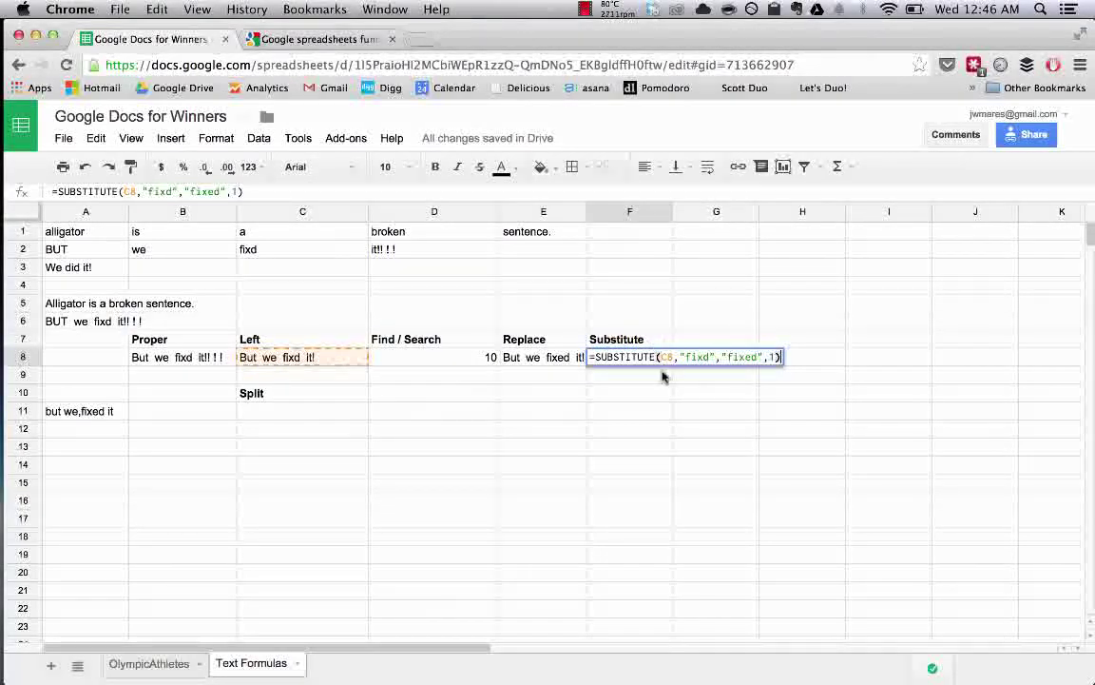
key(Return)
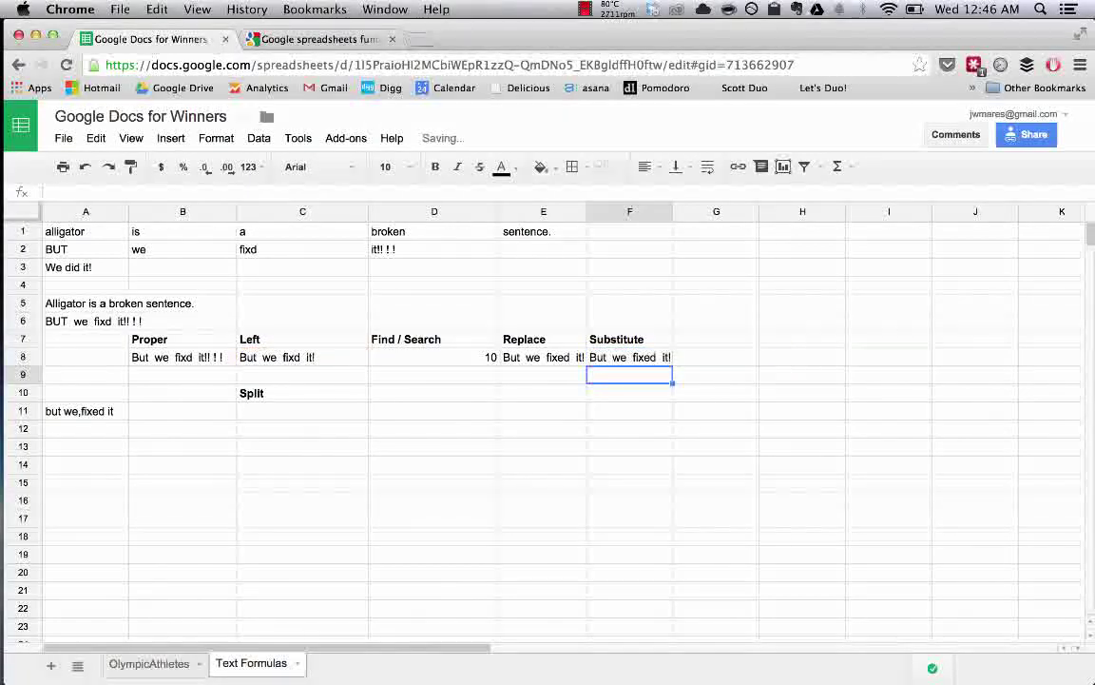
click(644, 359)
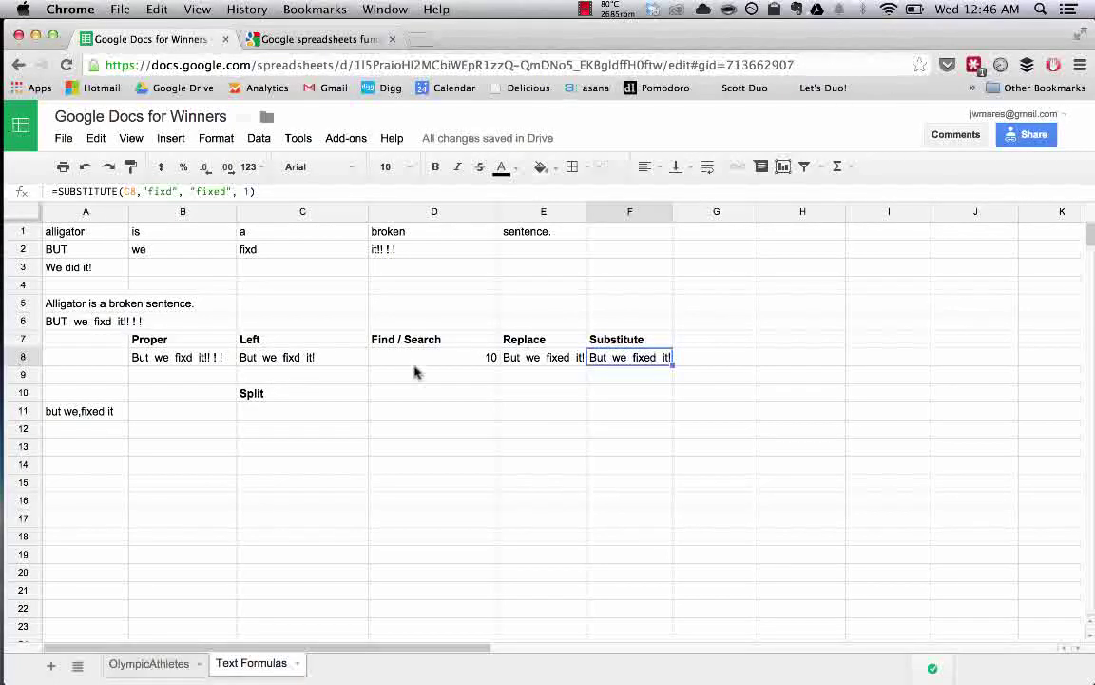
click(537, 362)
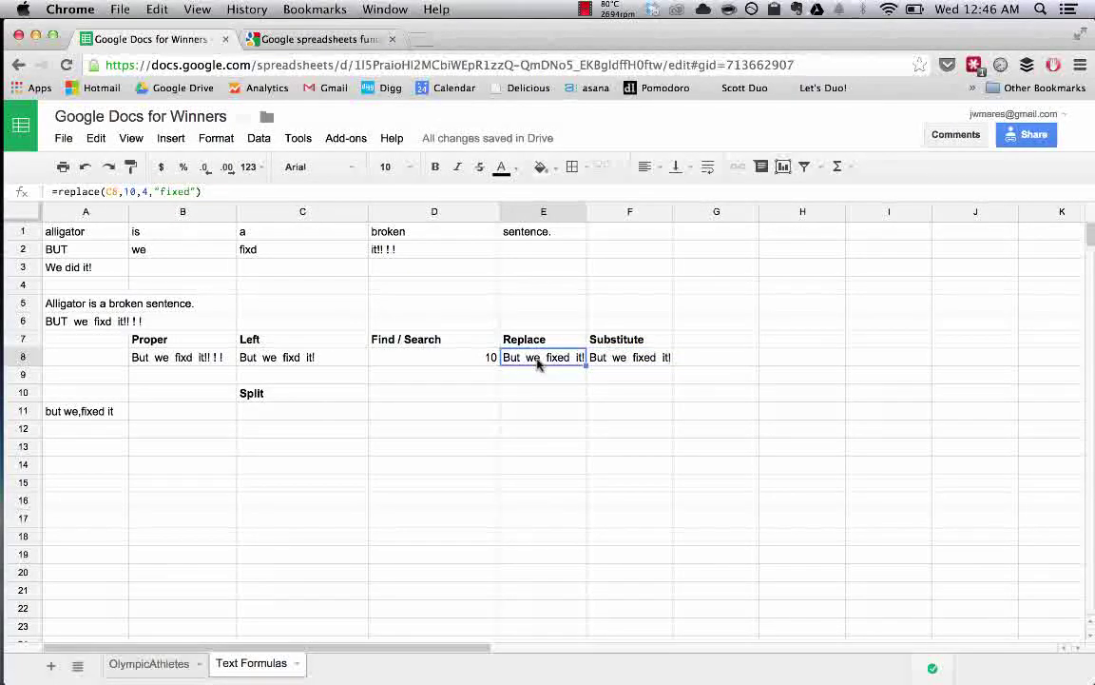
click(626, 360)
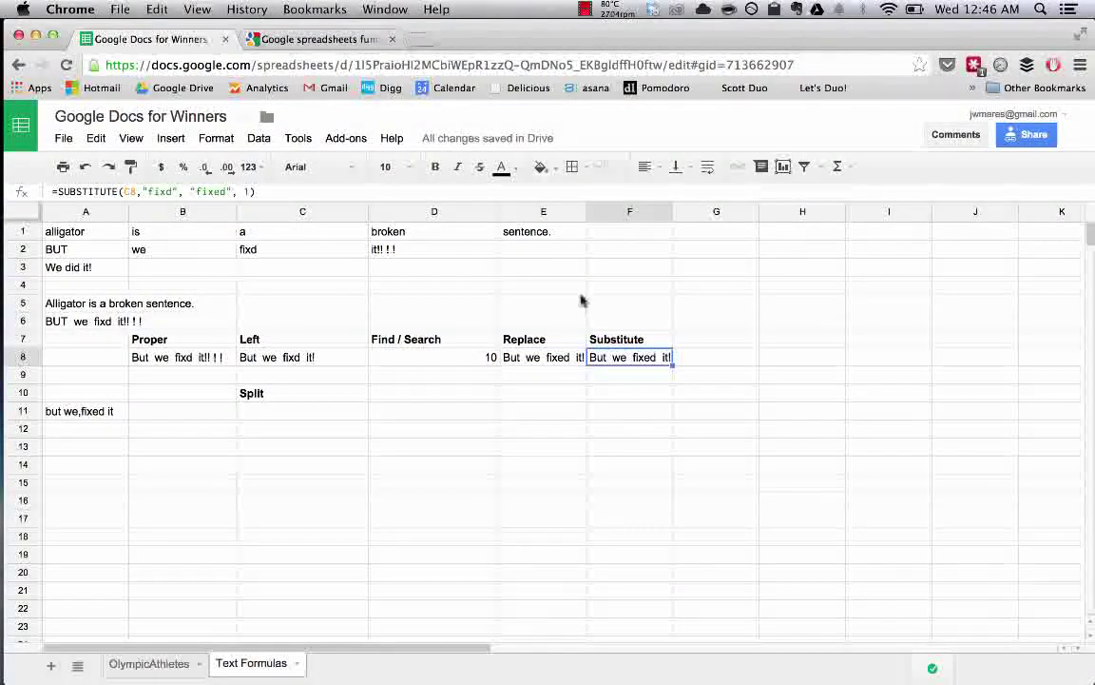
click(278, 417)
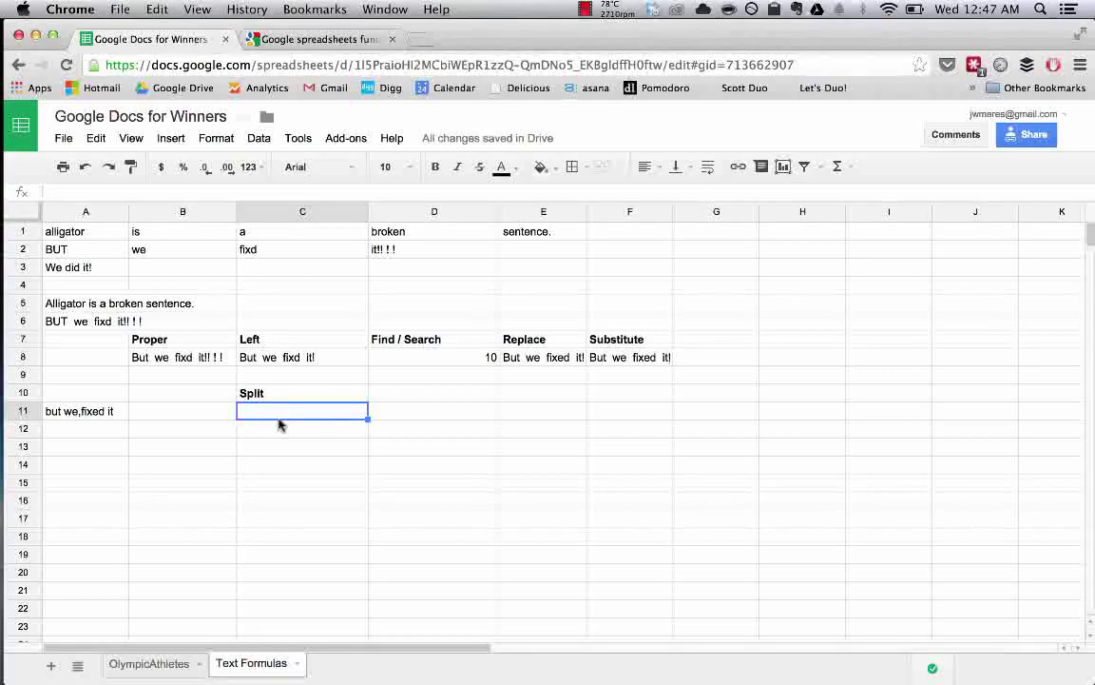
Type =split(A11,",") into C11 without committing it
text(=split()
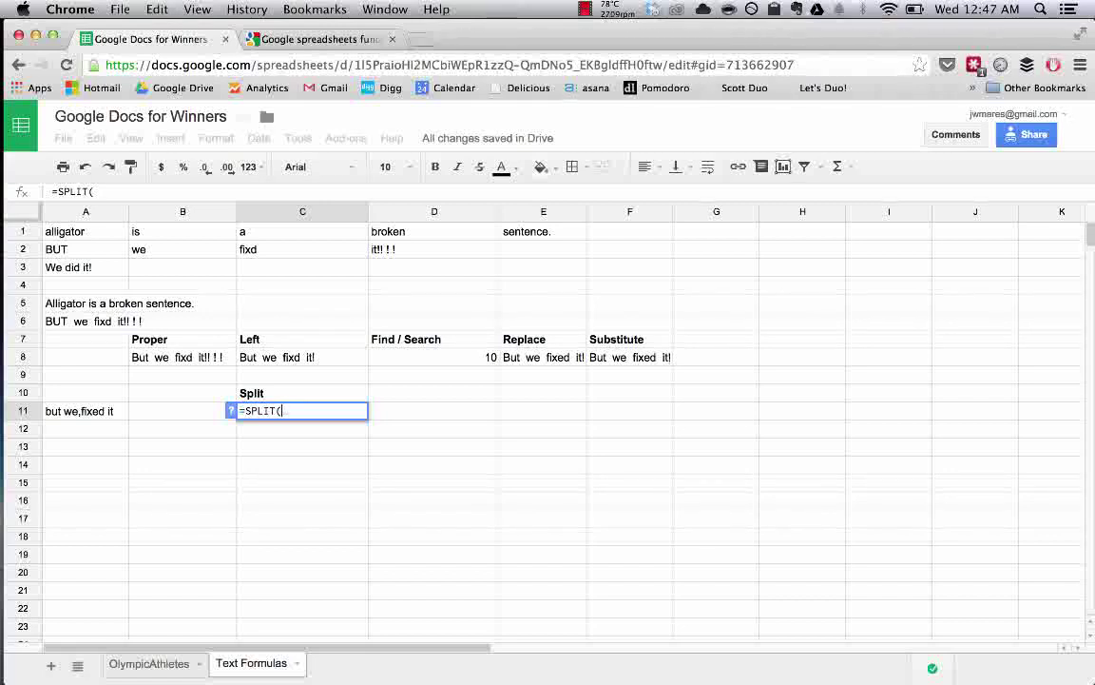
click(76, 413)
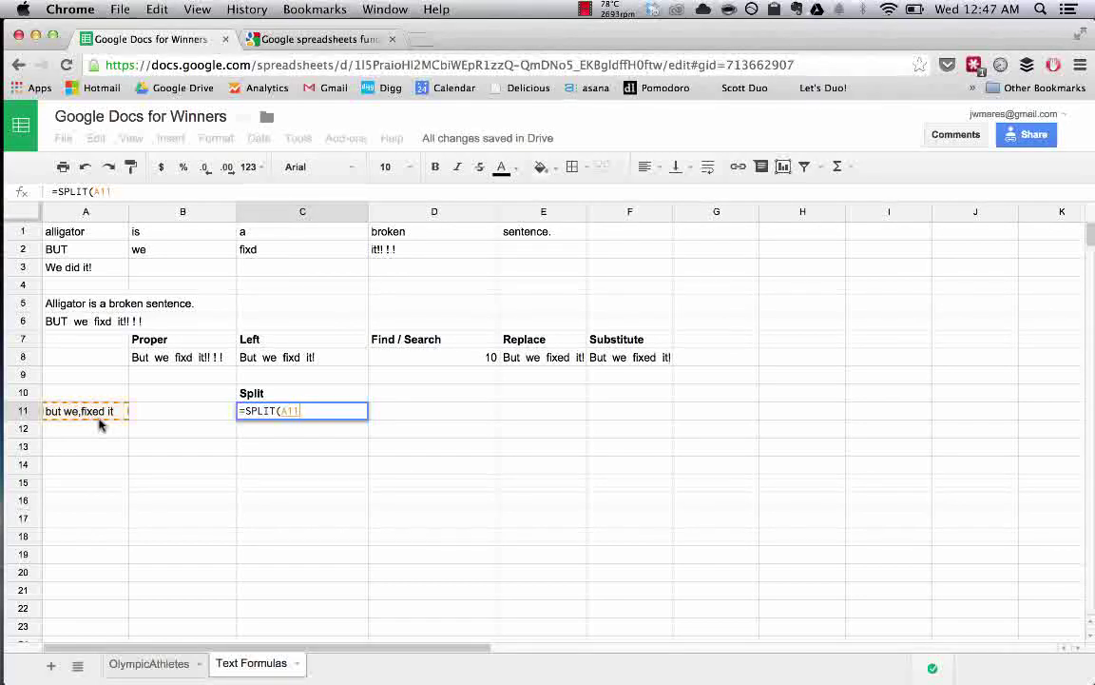
text(,",")
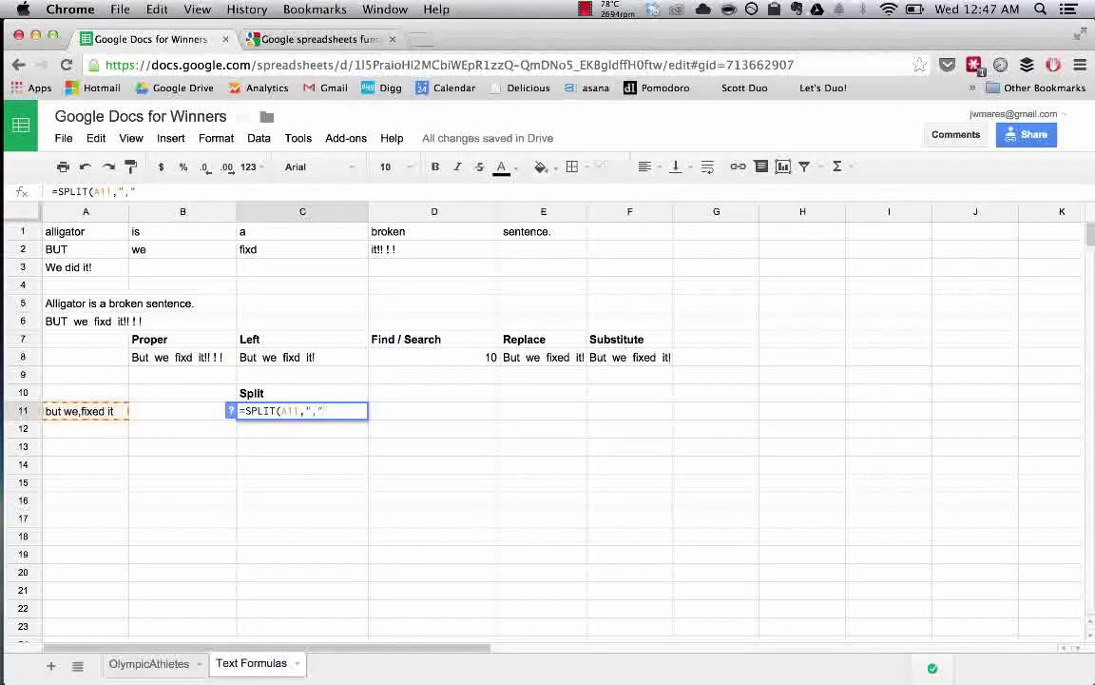
text())
mouse_move(4, 480)
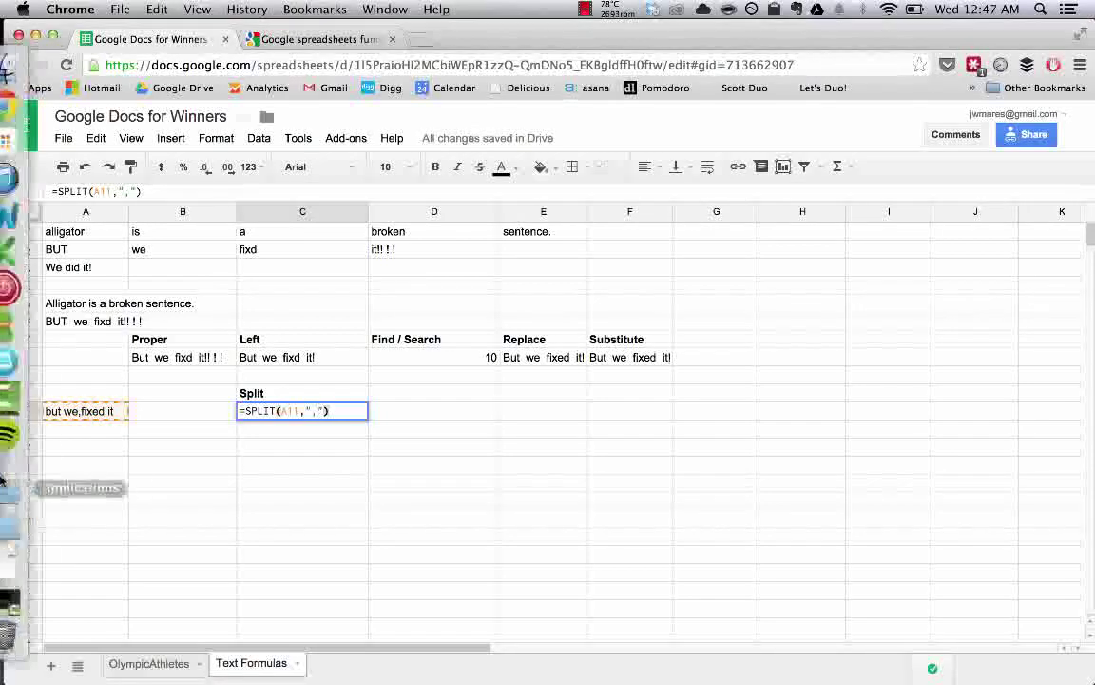
key(BackSpace)
key(BackSpace)
key(BackSpace)
key(BackSpace)
key(BackSpace)
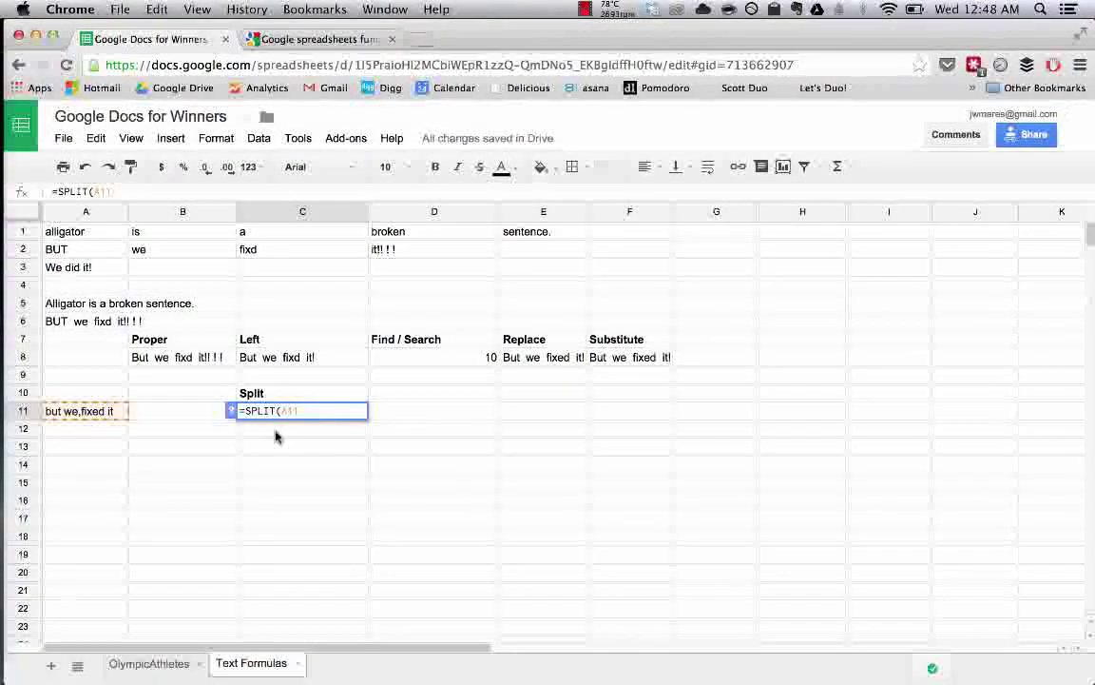
text(,""))
key(Return)
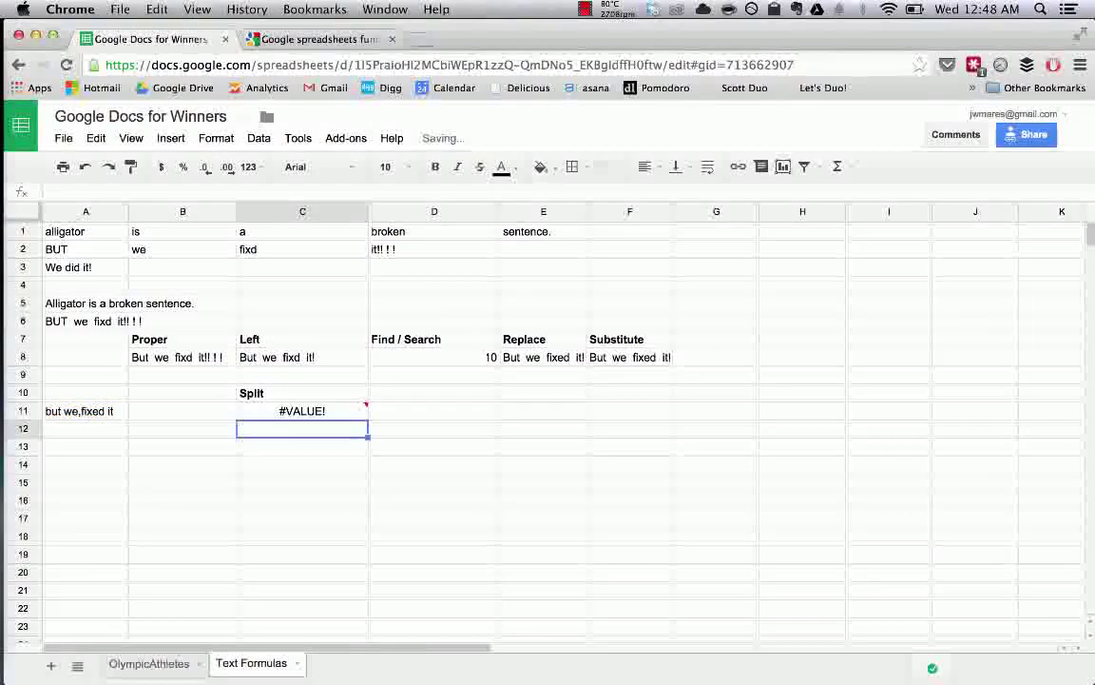
key(Up)
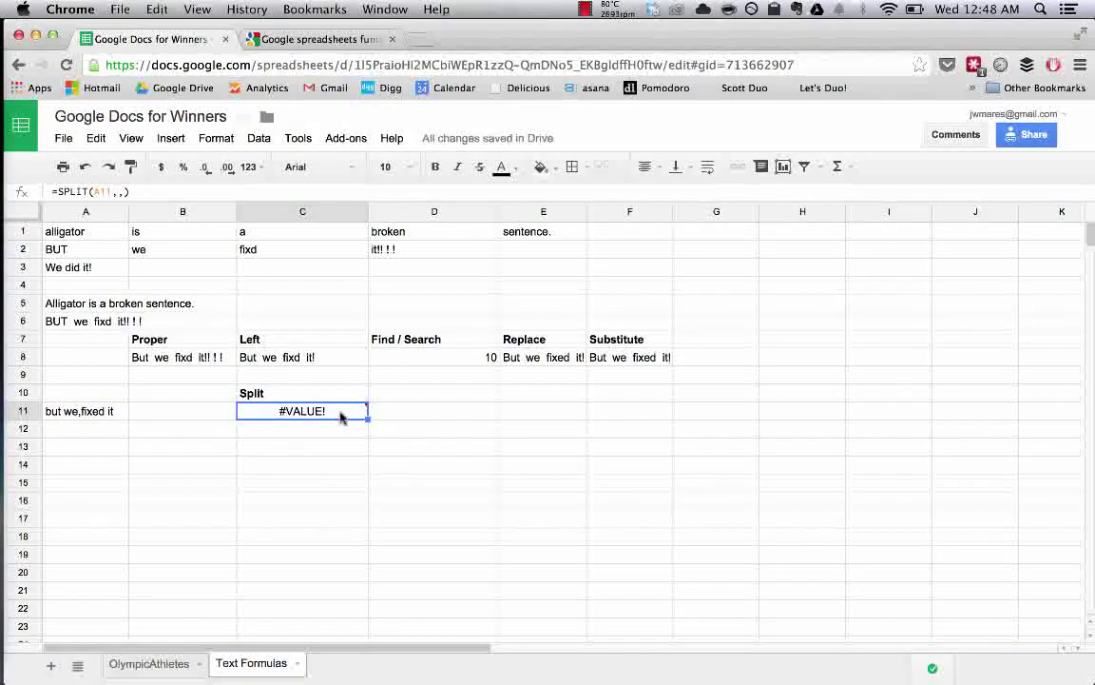
mouse_move(341, 416)
double_click(340, 415)
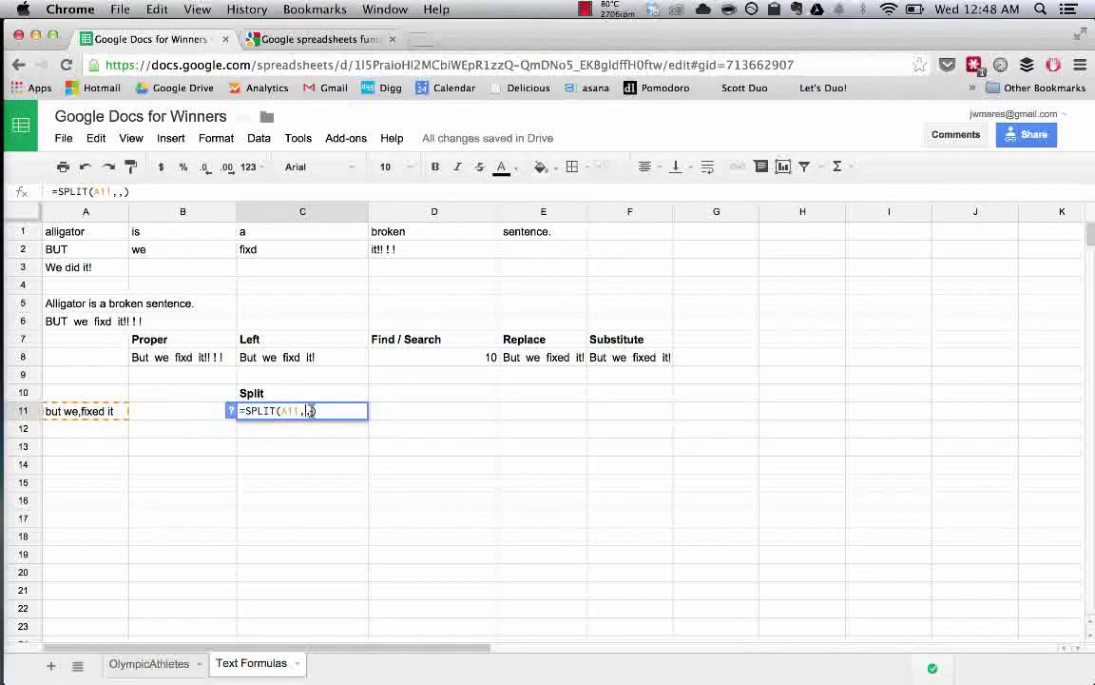
click(317, 415)
key(BackSpace)
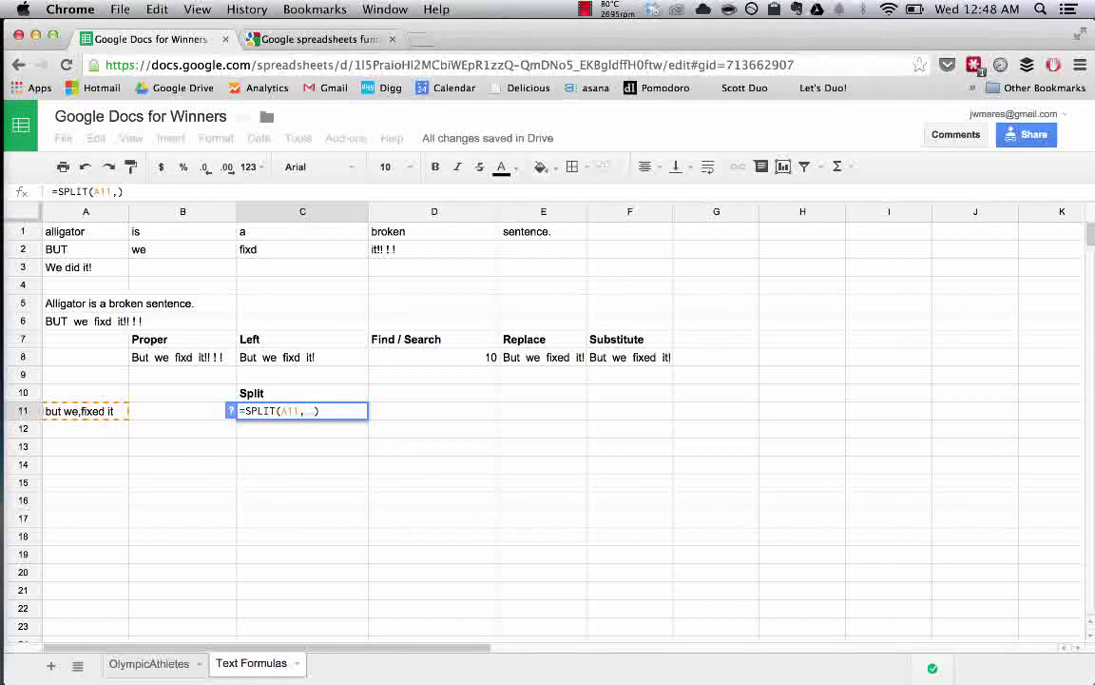
text(",")
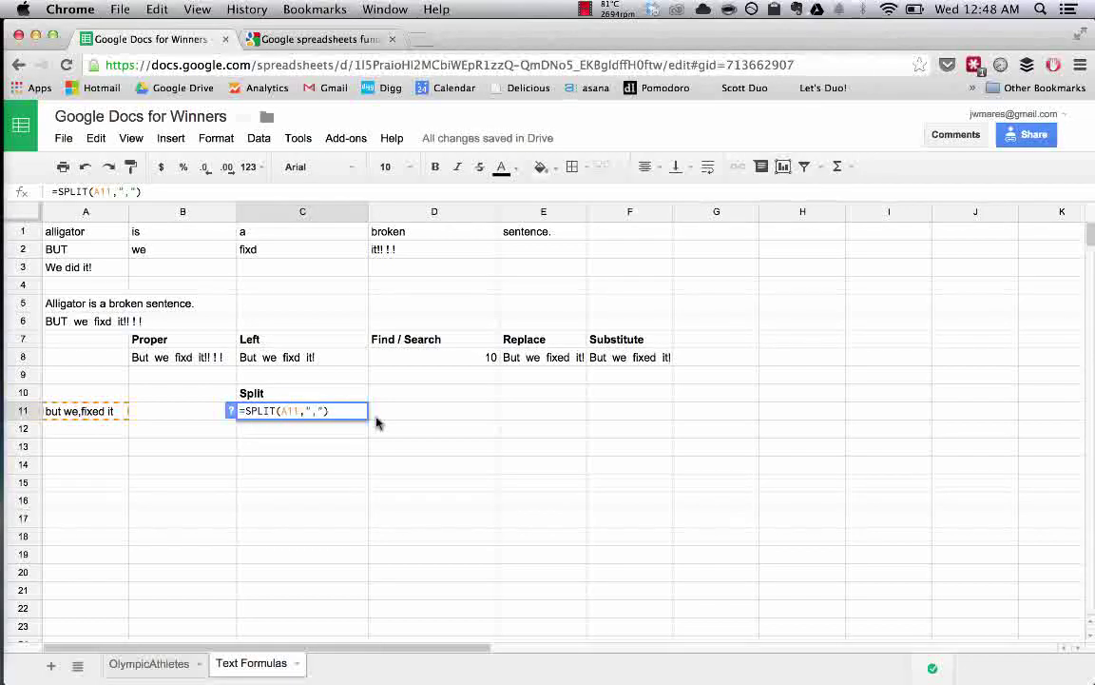
key(Return)
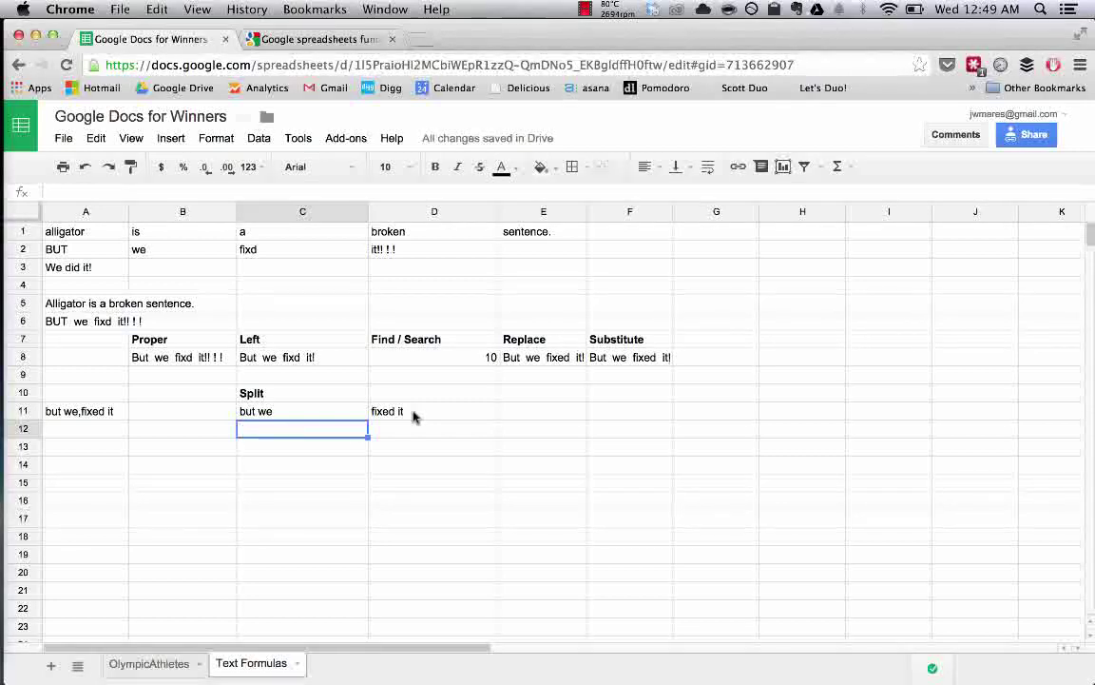
Switch back to the Google Sheets function reference tab
key(ctrl+Tab)
scroll(413, 411, up, 20)
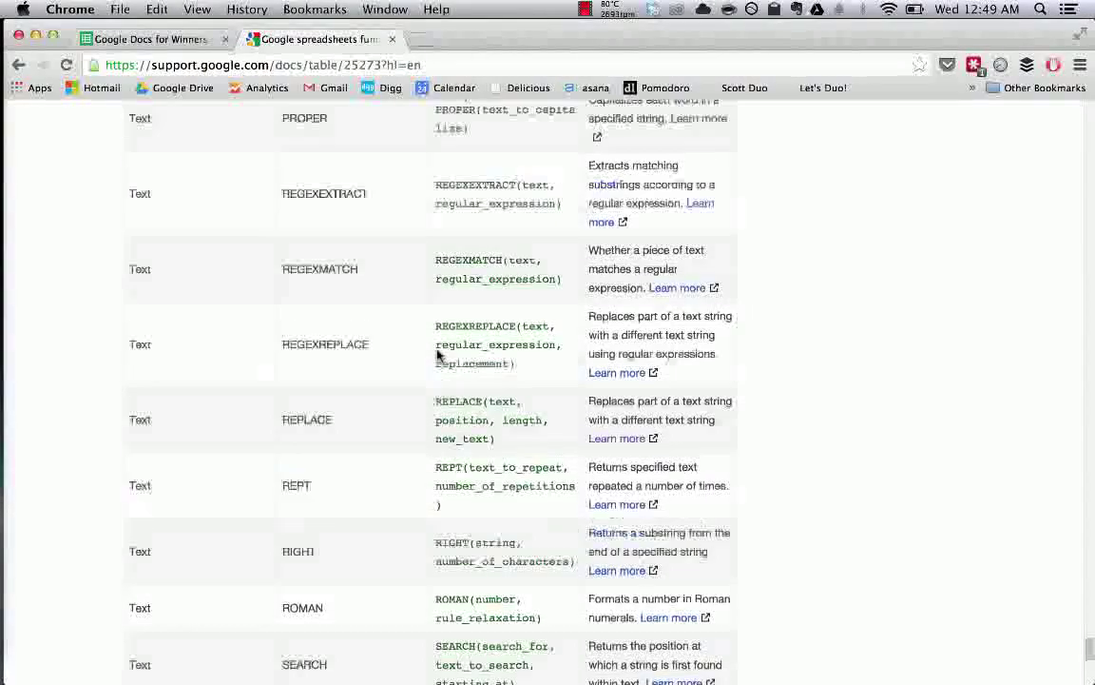
scroll(437, 355, up, 15)
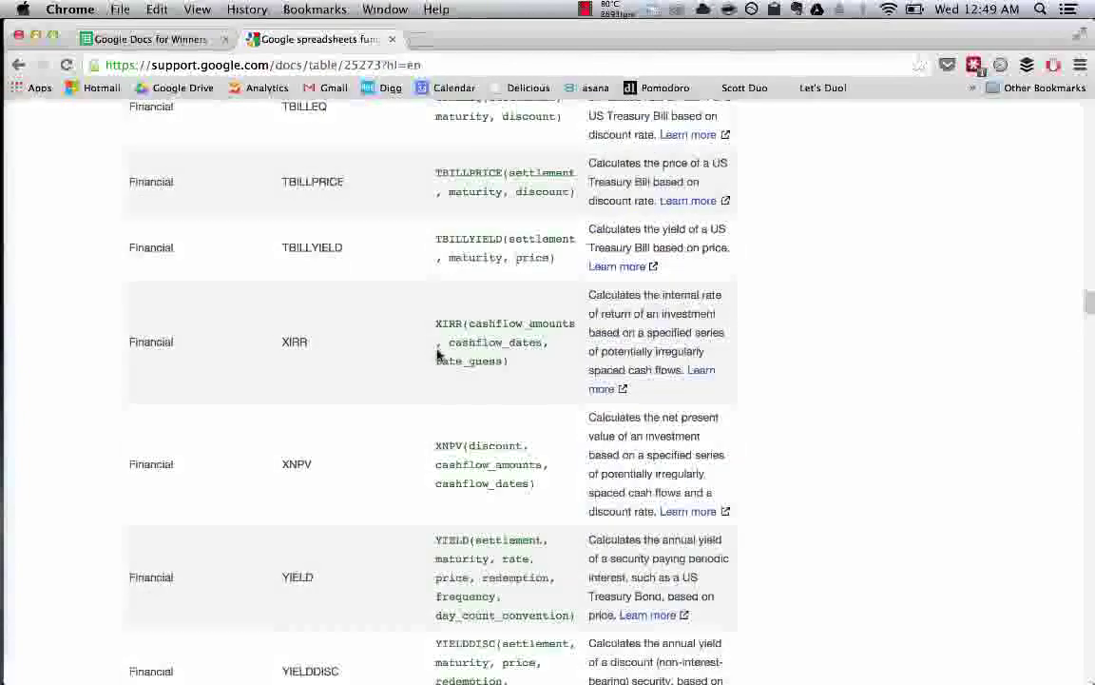
key(ctrl+shift+Tab)
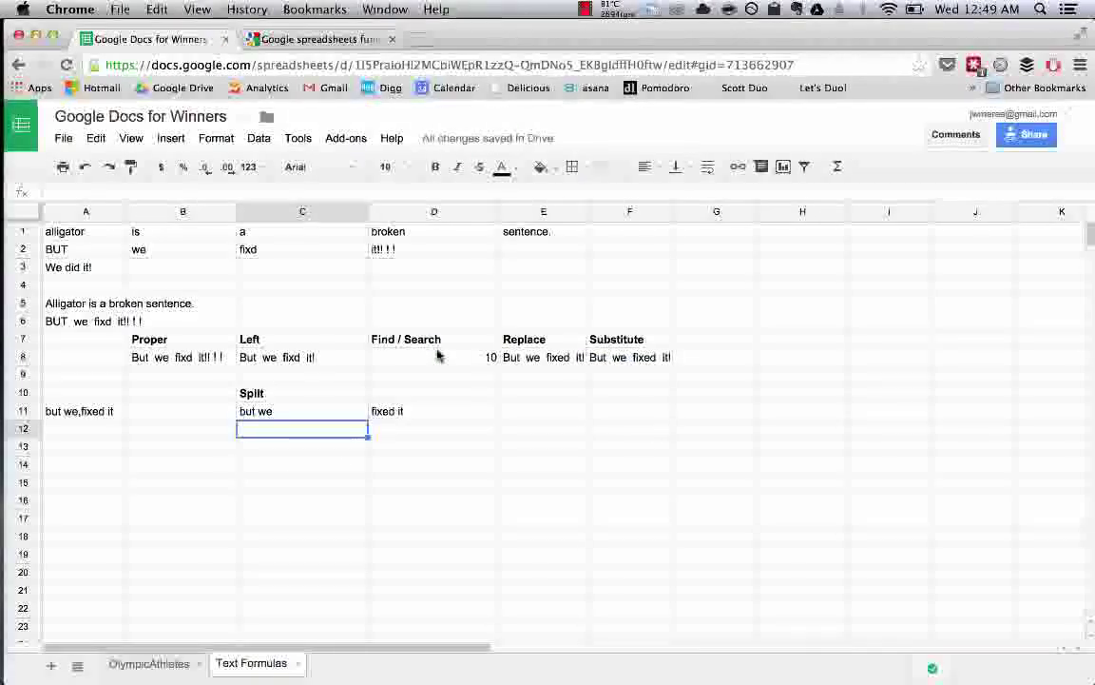